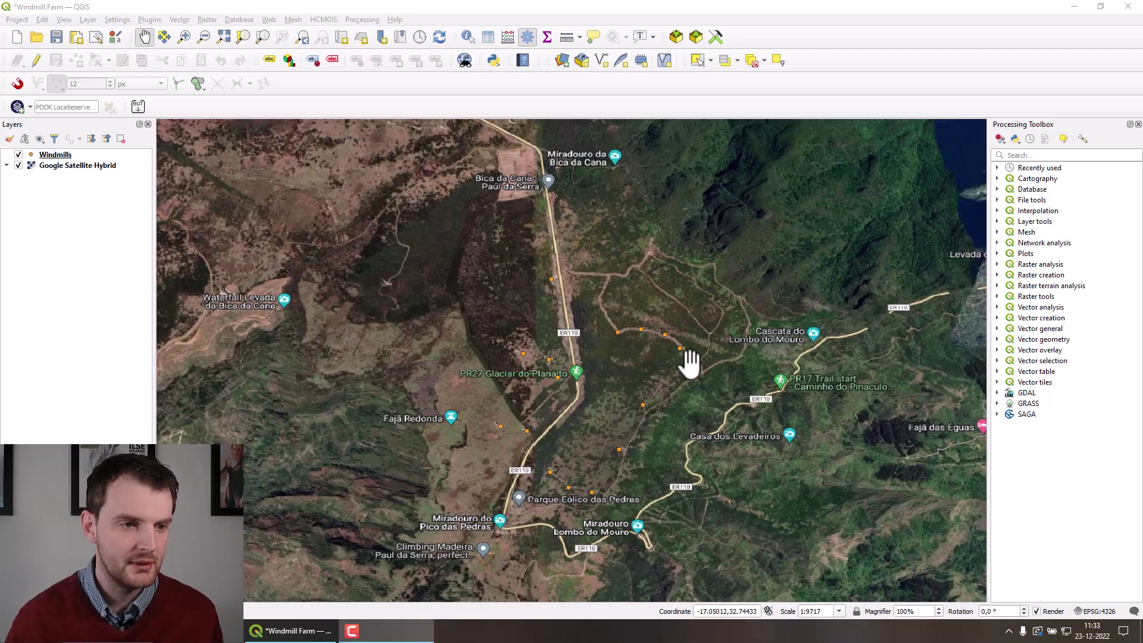
scroll(623, 412, down, 3)
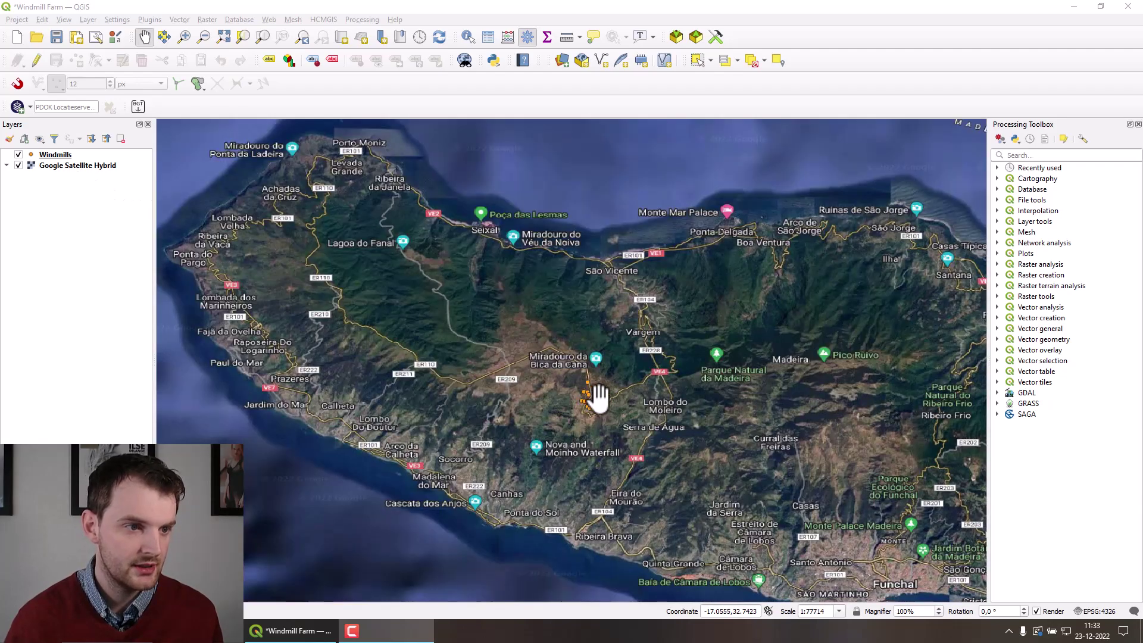
scroll(605, 401, down, 2)
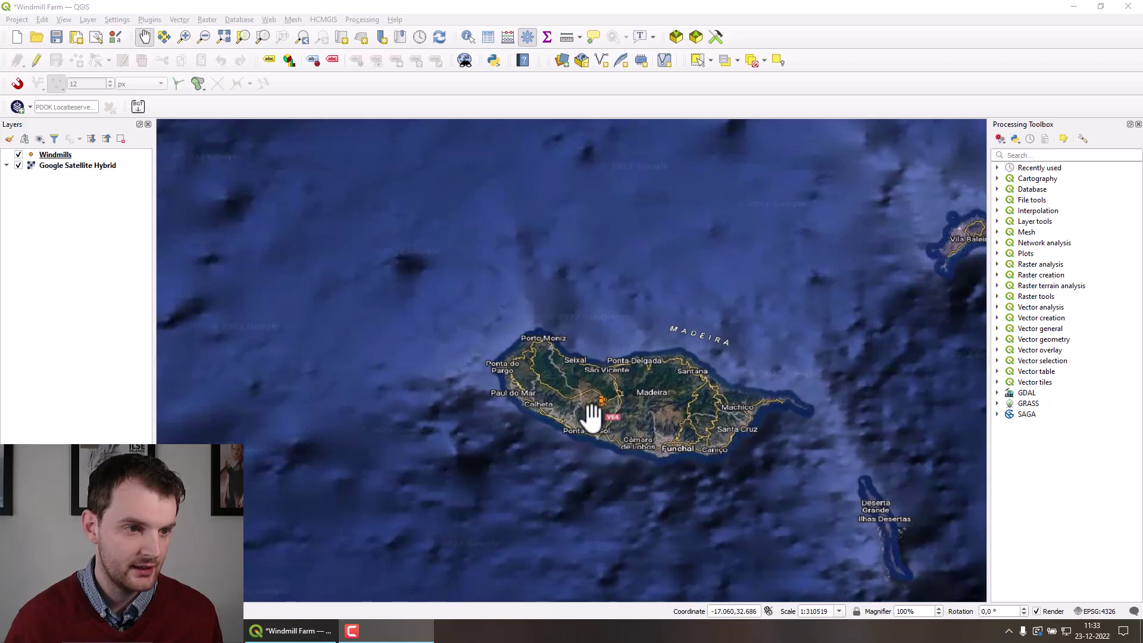
scroll(604, 404, up, 2)
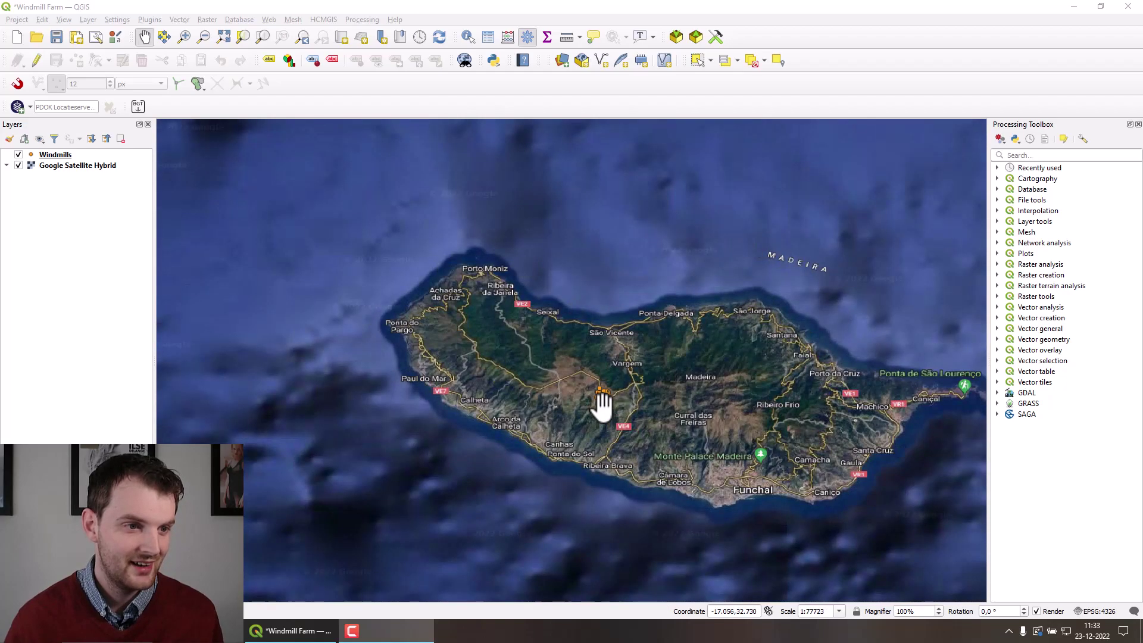
scroll(602, 403, up, 3)
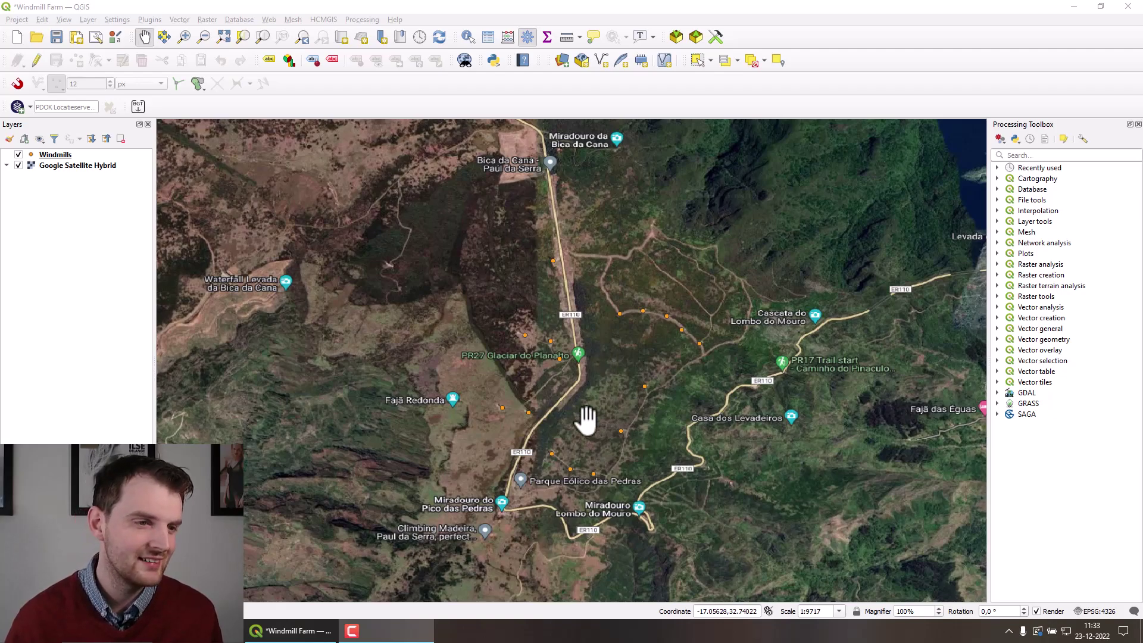
scroll(556, 457, up, 2)
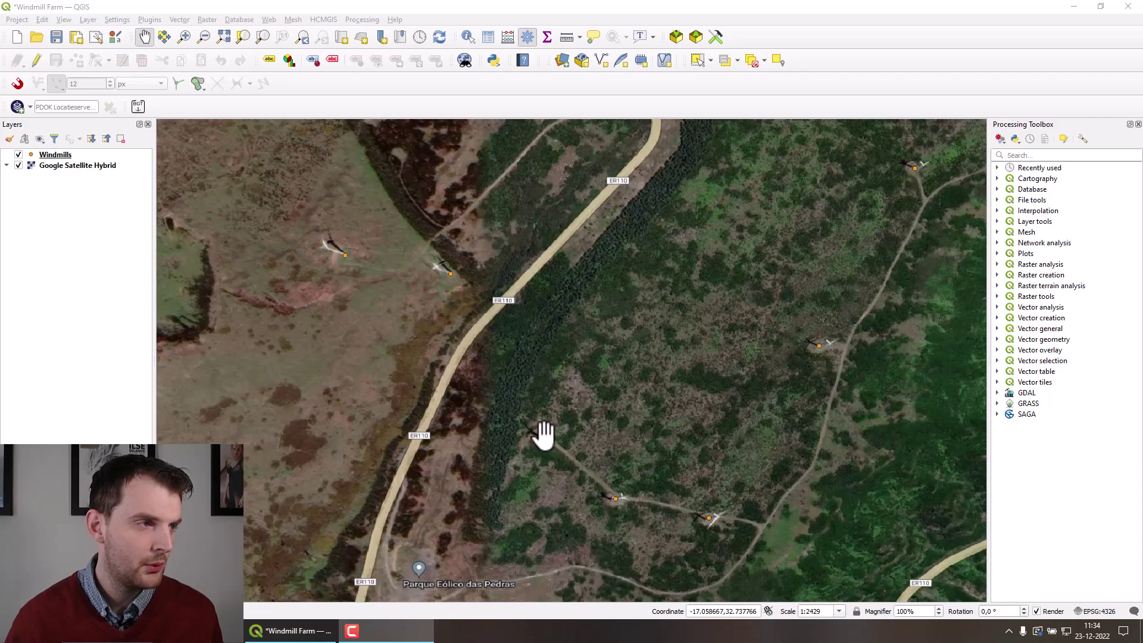
scroll(623, 473, up, 1)
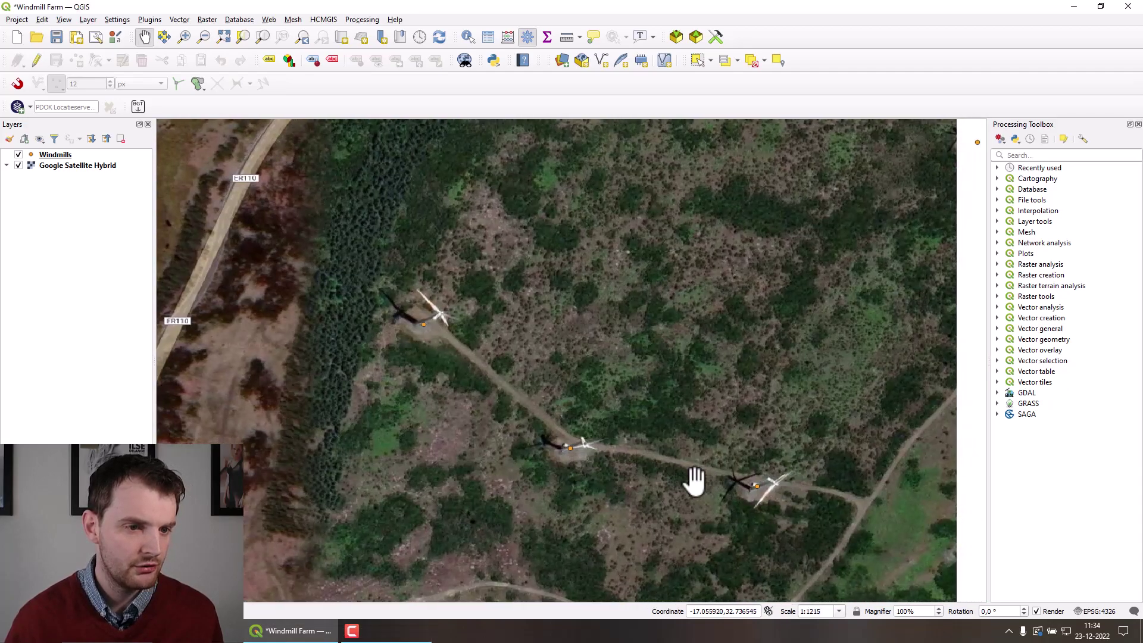
Start exporting the Windmills layer and choose the existing Windmills.csv as the target file.
drag(768, 487, 519, 489)
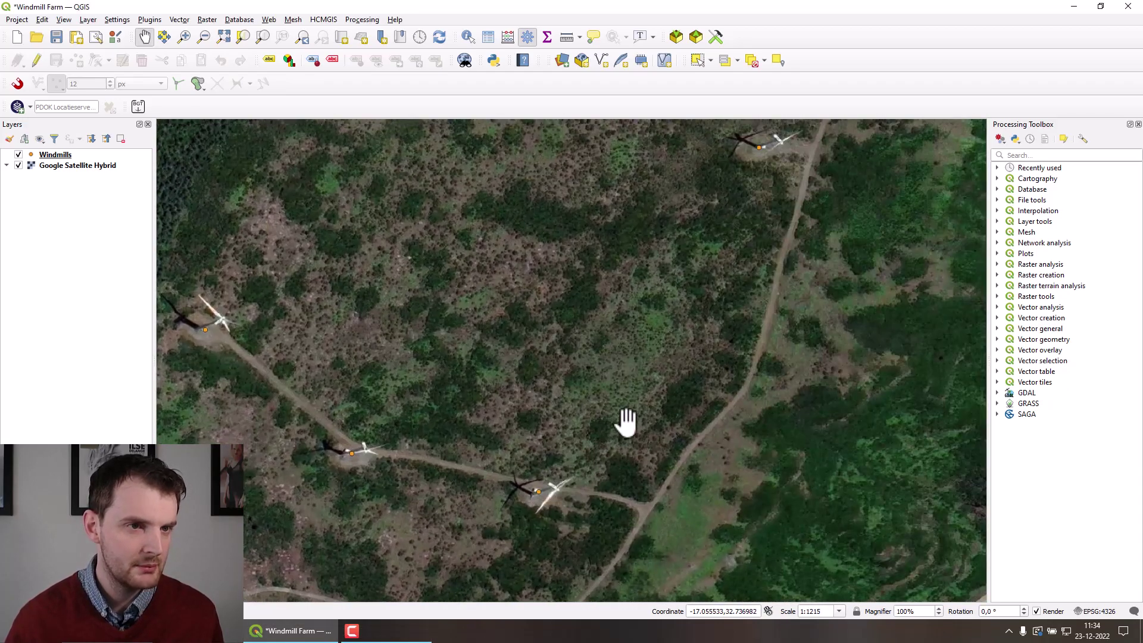
scroll(692, 414, down, 1)
scroll(728, 256, down, 1)
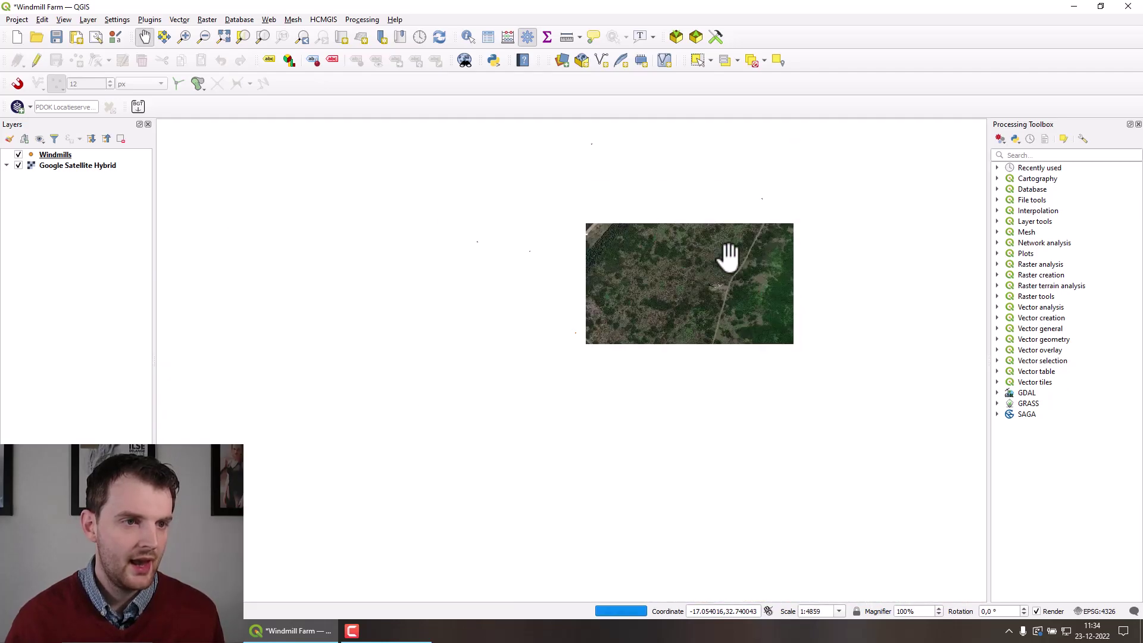
scroll(671, 376, down, 1)
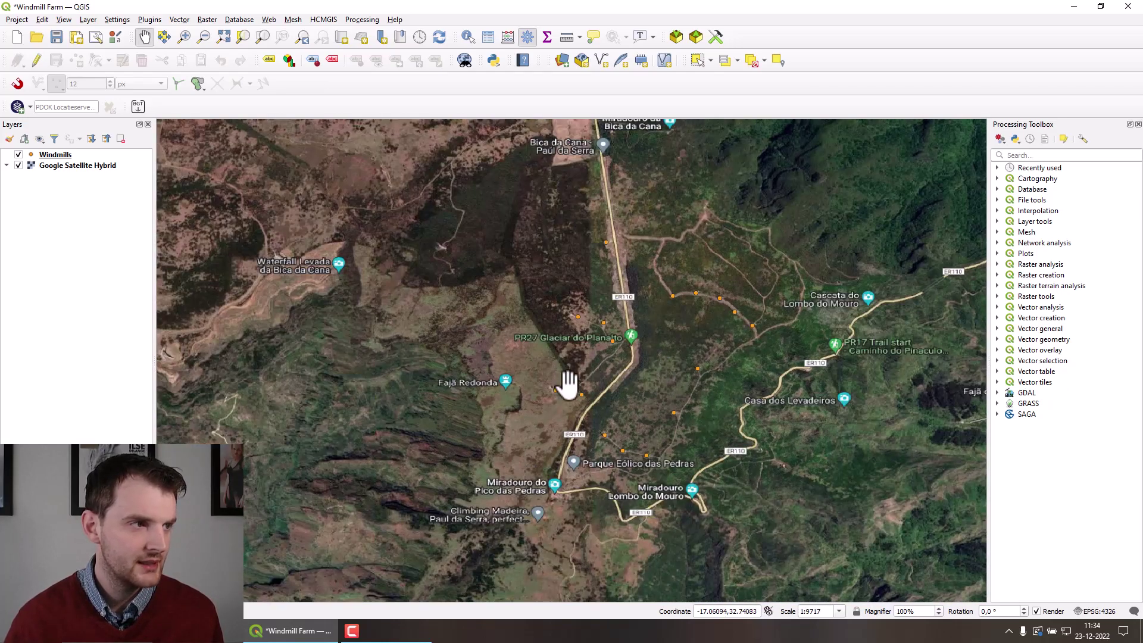
right_click(52, 153)
mouse_move(117, 369)
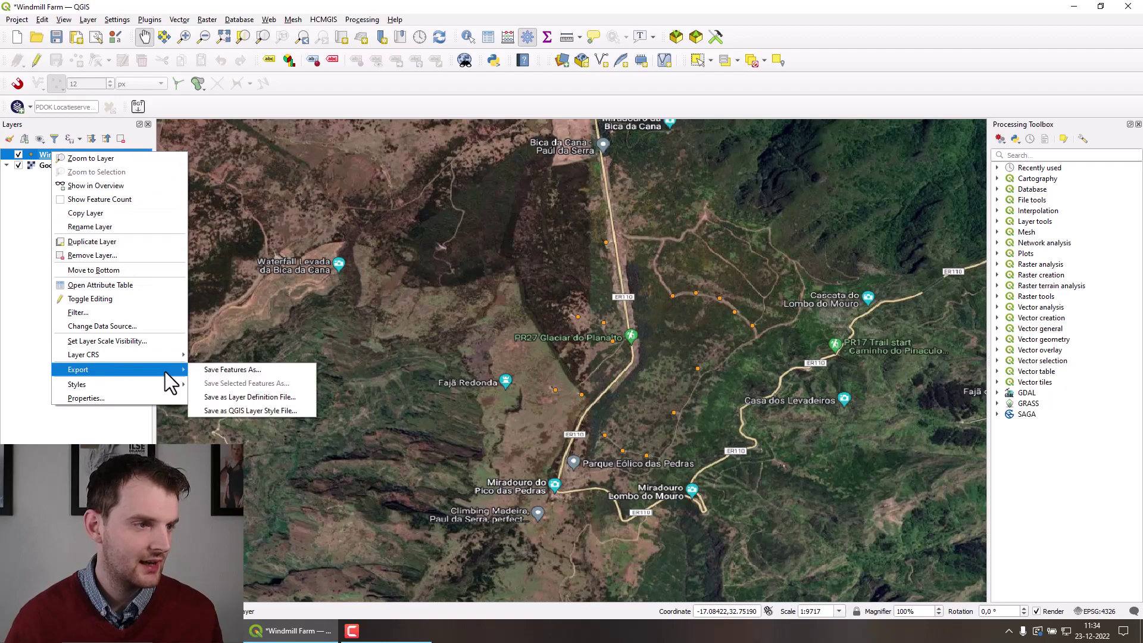
click(214, 370)
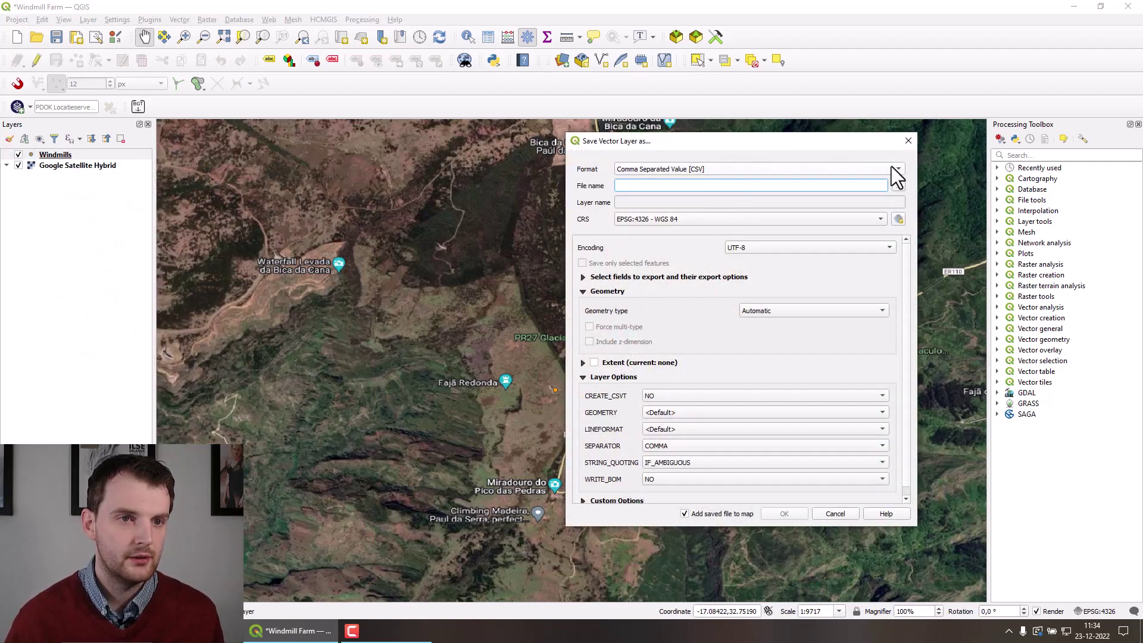
click(898, 185)
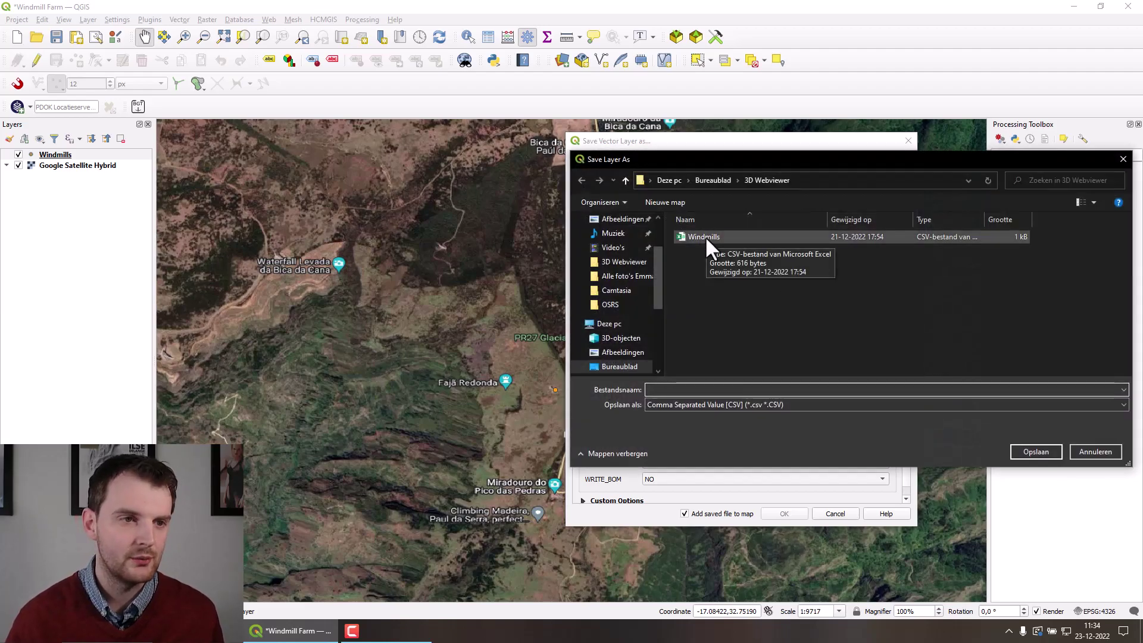
click(705, 236)
click(1037, 451)
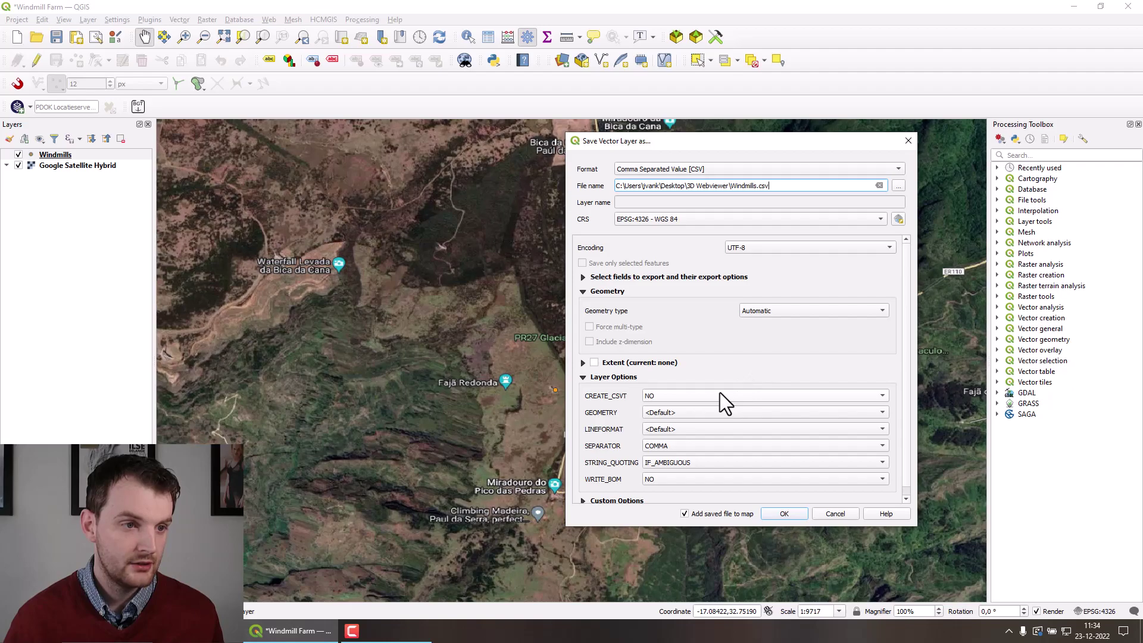
Set geometry output to AS_XY, run the CSV export and overwrite the existing file.
click(692, 412)
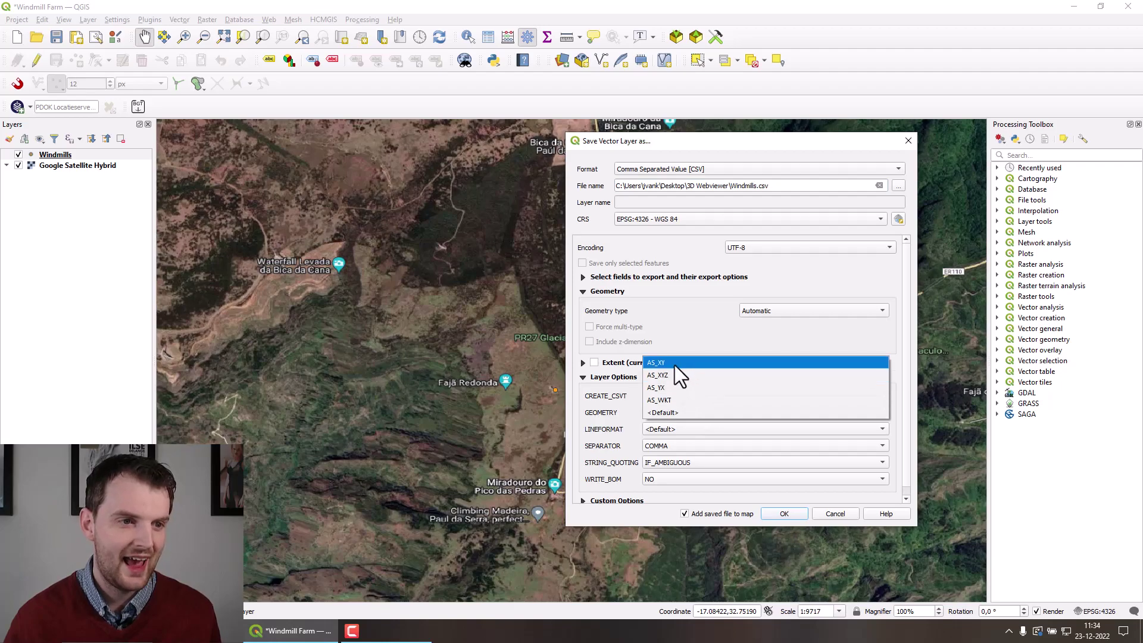
click(677, 374)
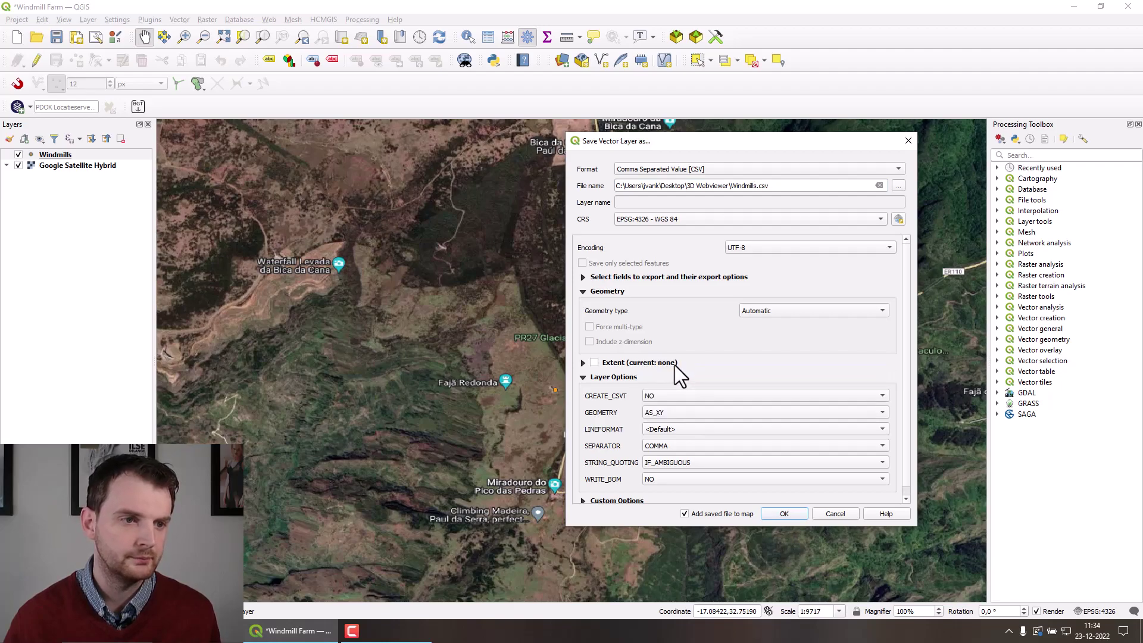
click(786, 514)
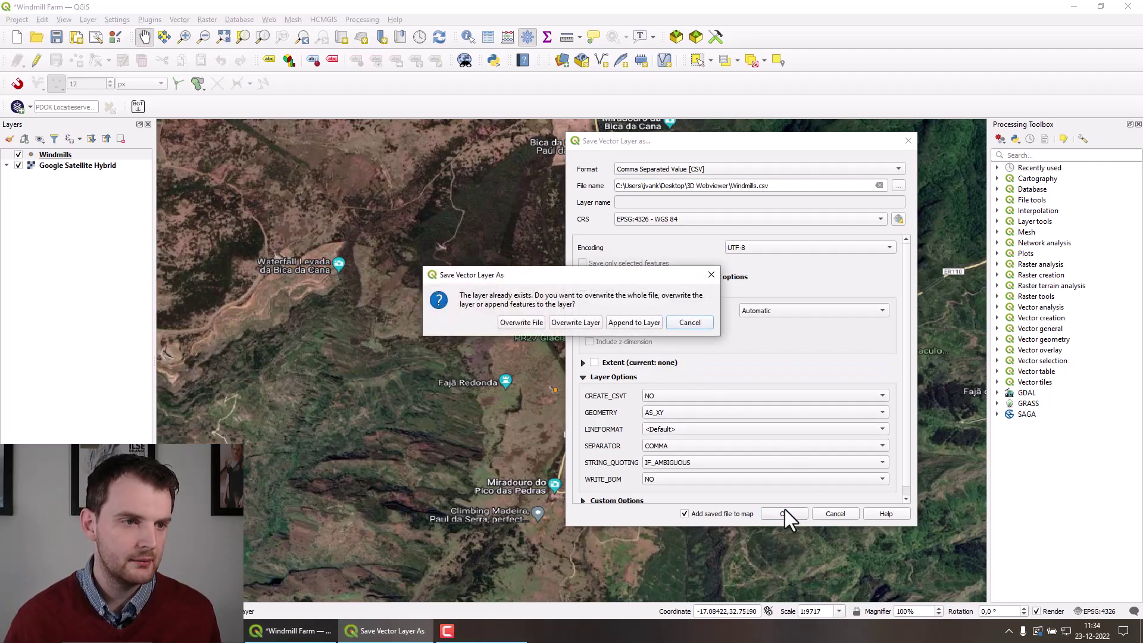
click(528, 322)
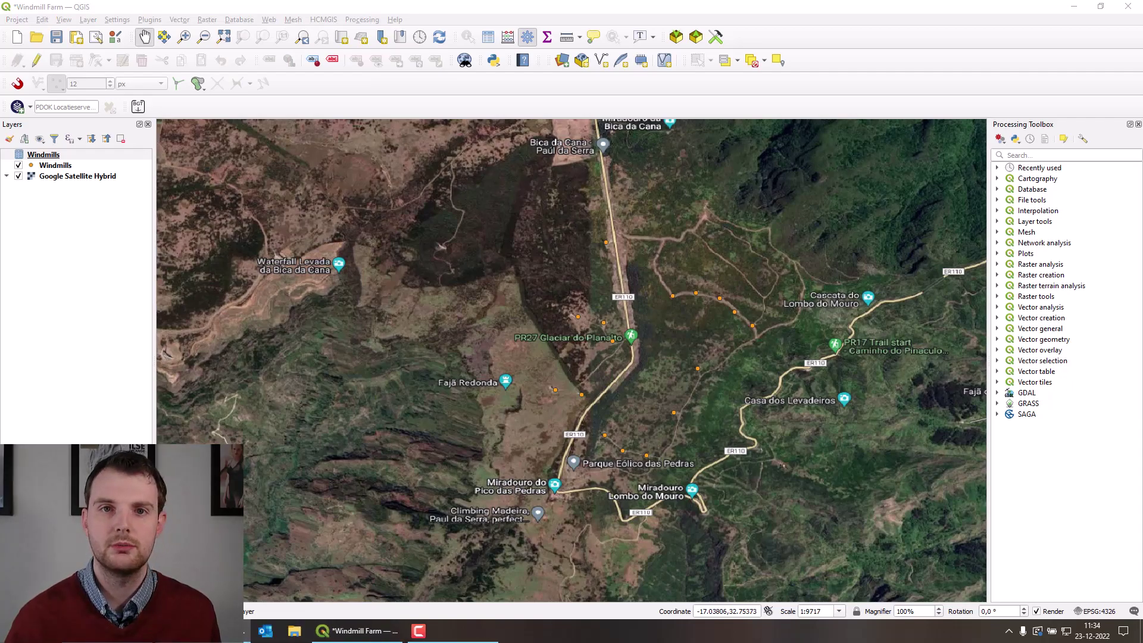
Maximize Chrome, search for arcgis online and open the ArcGIS Online site.
drag(661, 252, 539, 10)
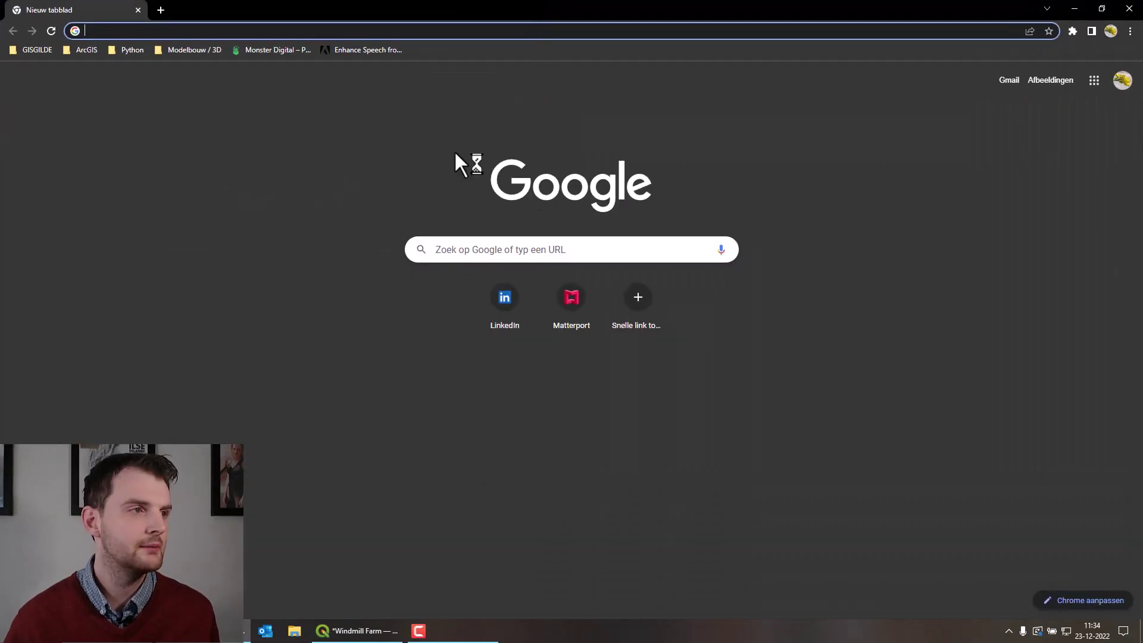
text(ar)
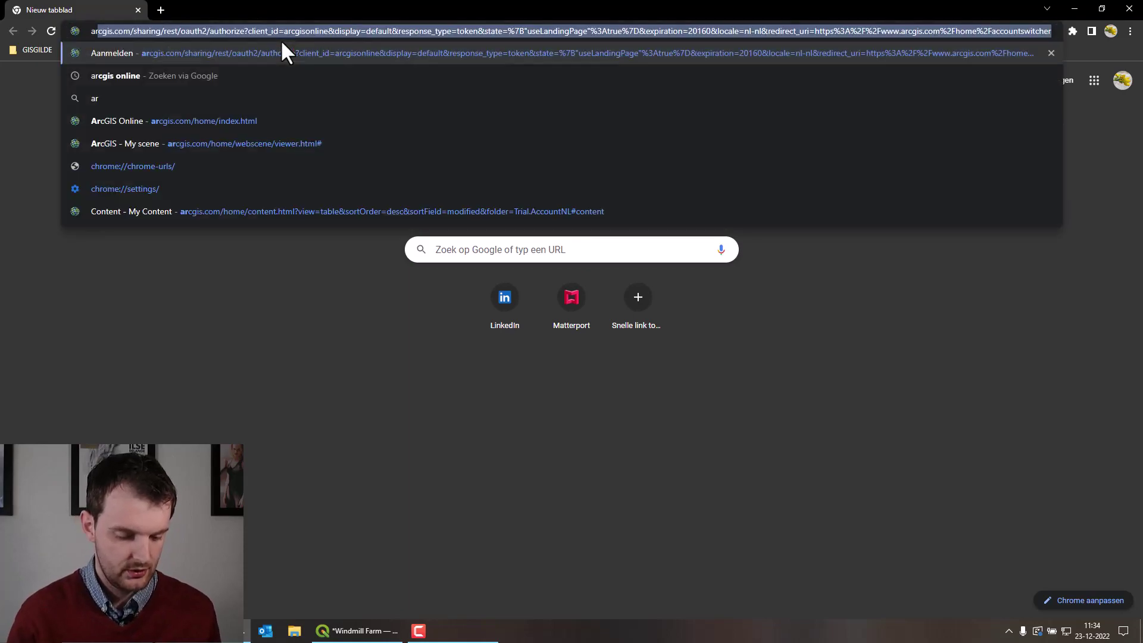
text(cgis online)
key(Return)
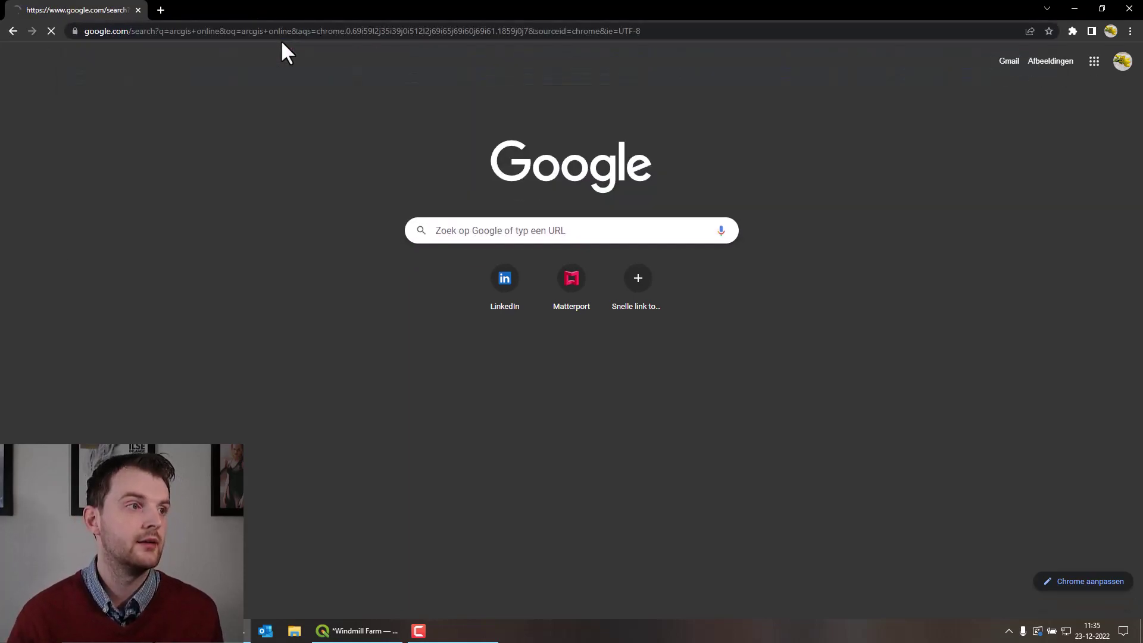
click(200, 185)
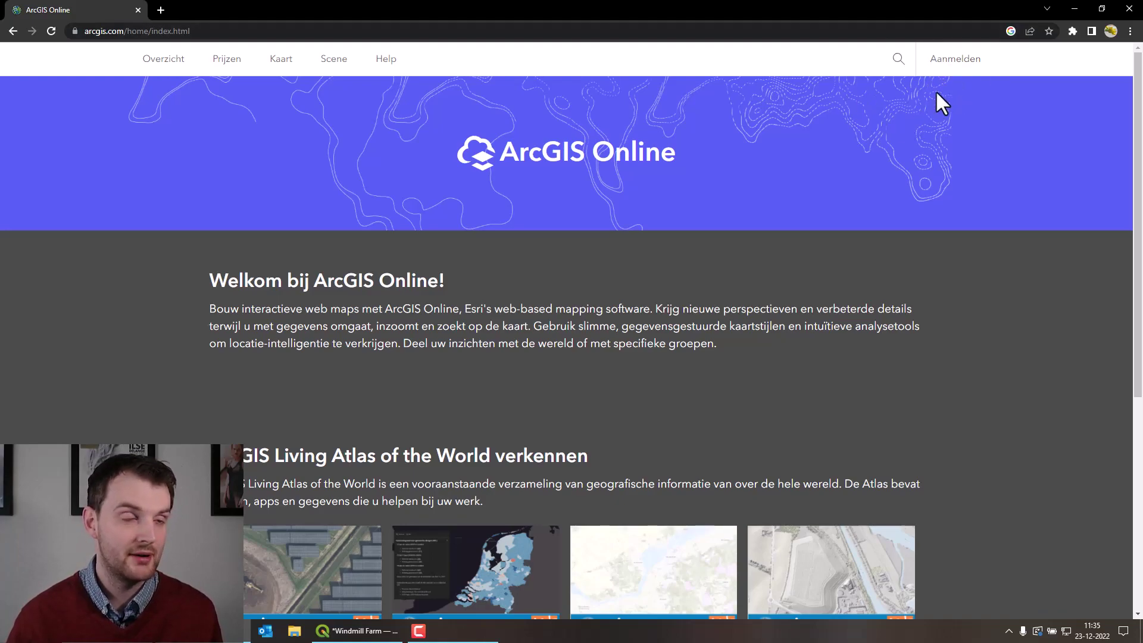
Sign in to the ArcGIS Online trial account with username and password.
click(951, 62)
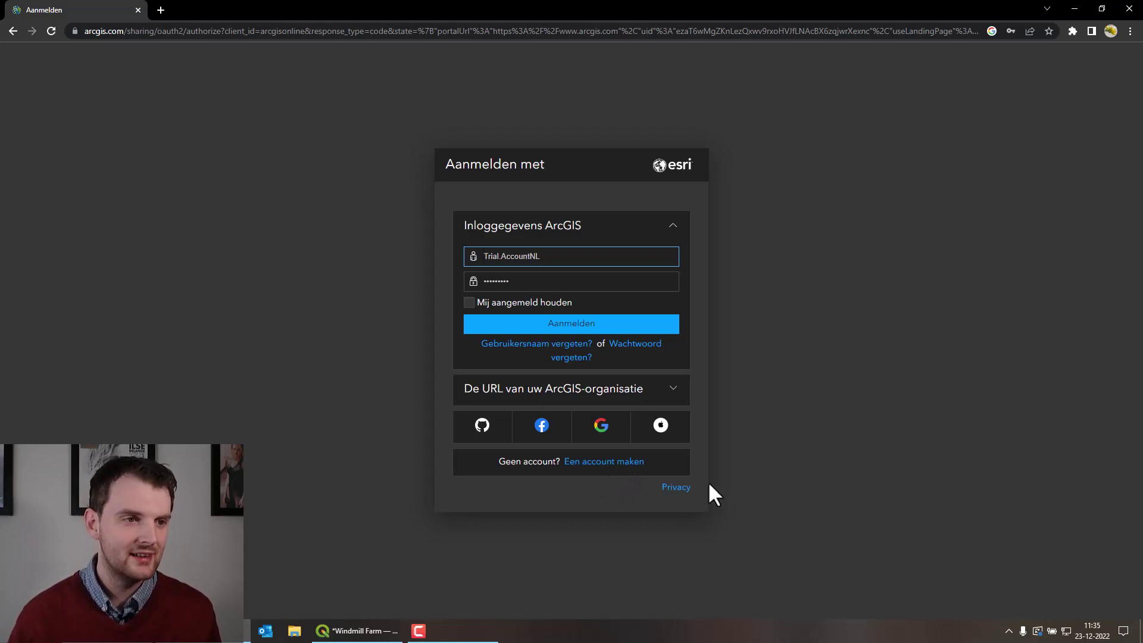
click(608, 327)
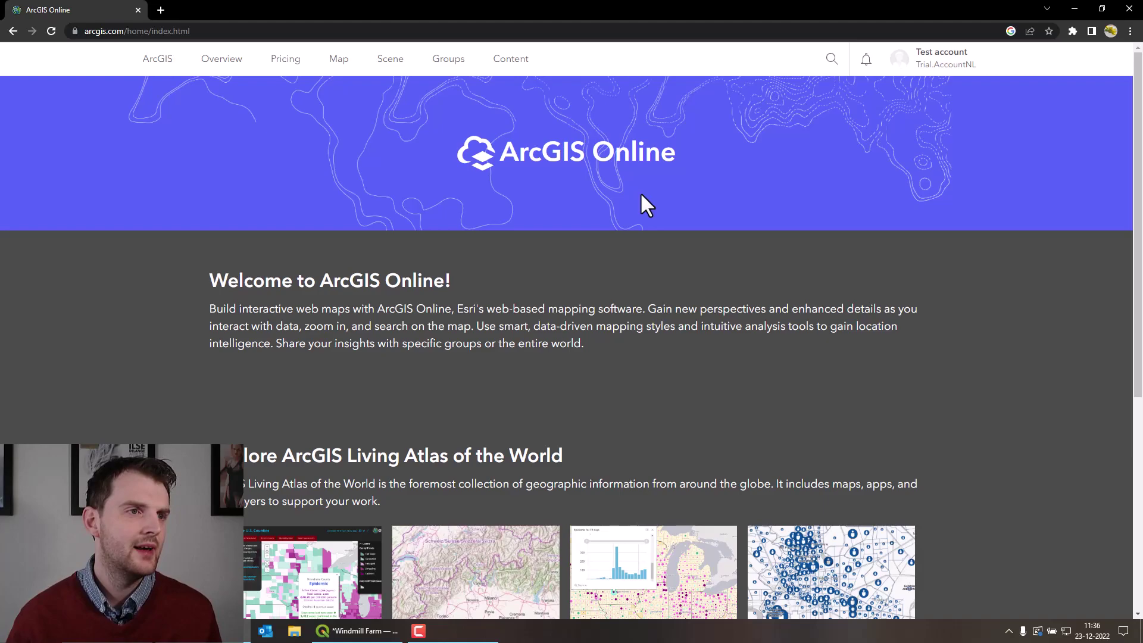
From My Content, add a new item by uploading Windmills.csv from the 3D Webviewer folder.
click(523, 60)
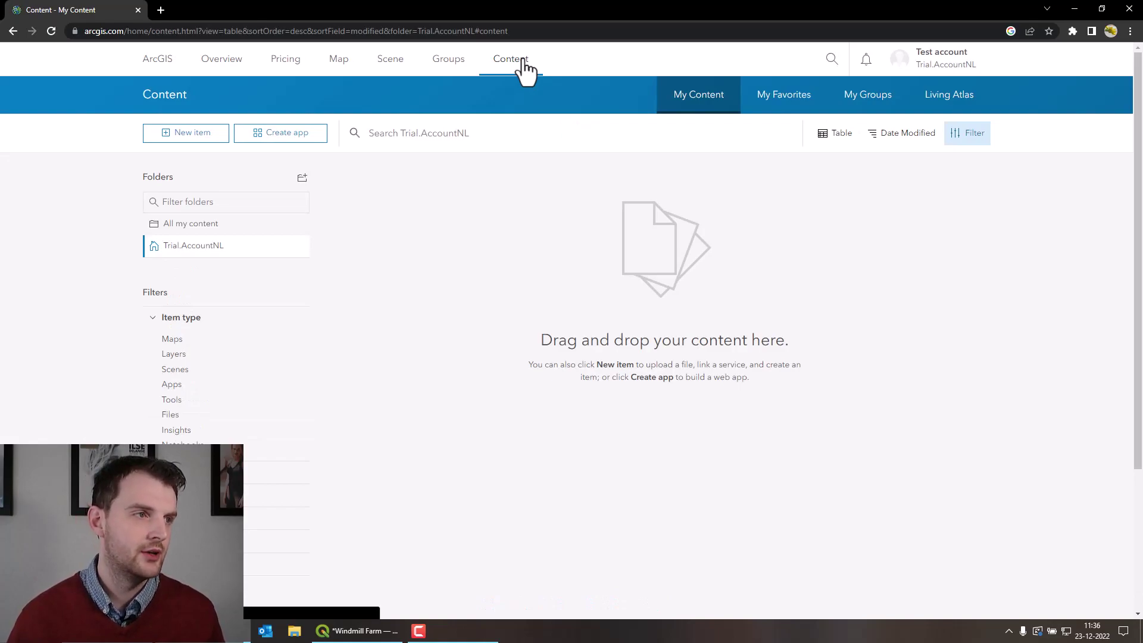
click(207, 151)
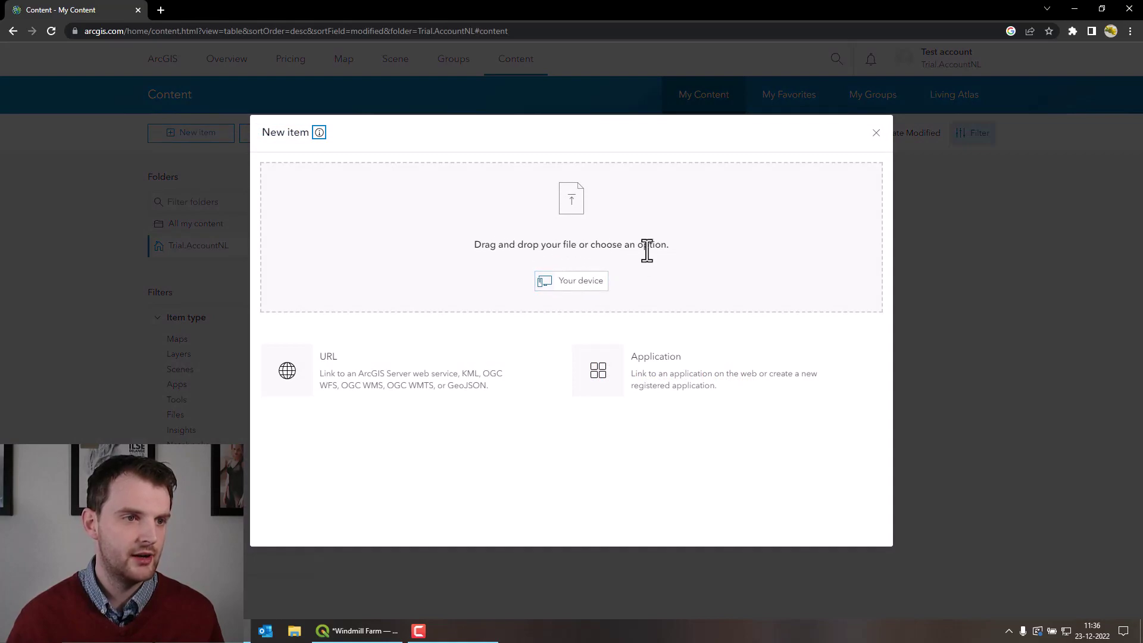
click(581, 284)
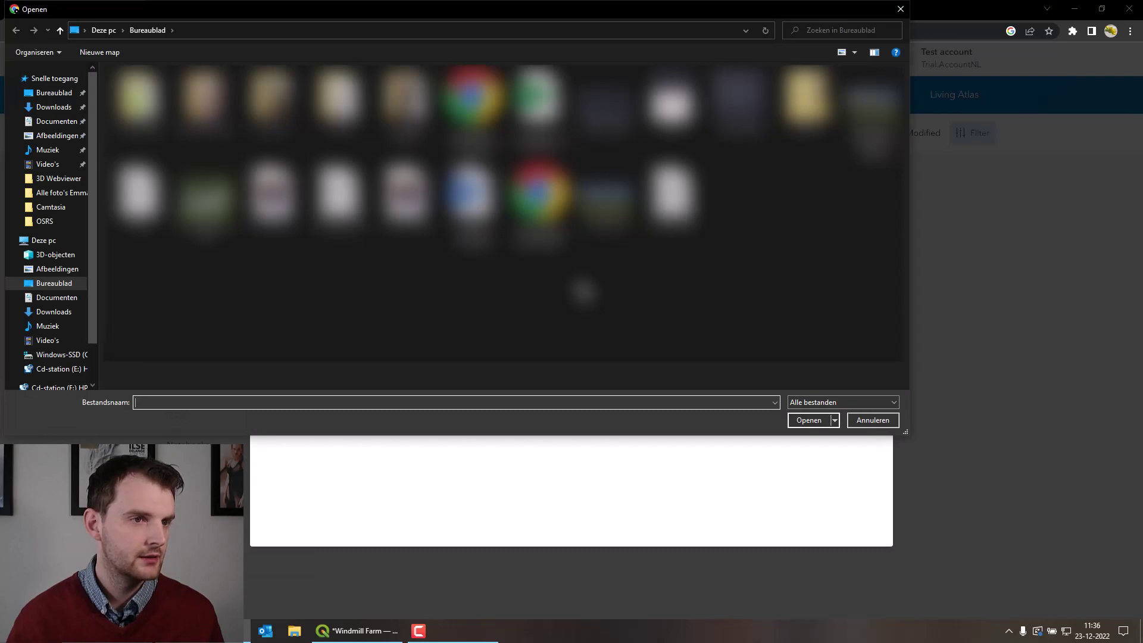
double_click(139, 98)
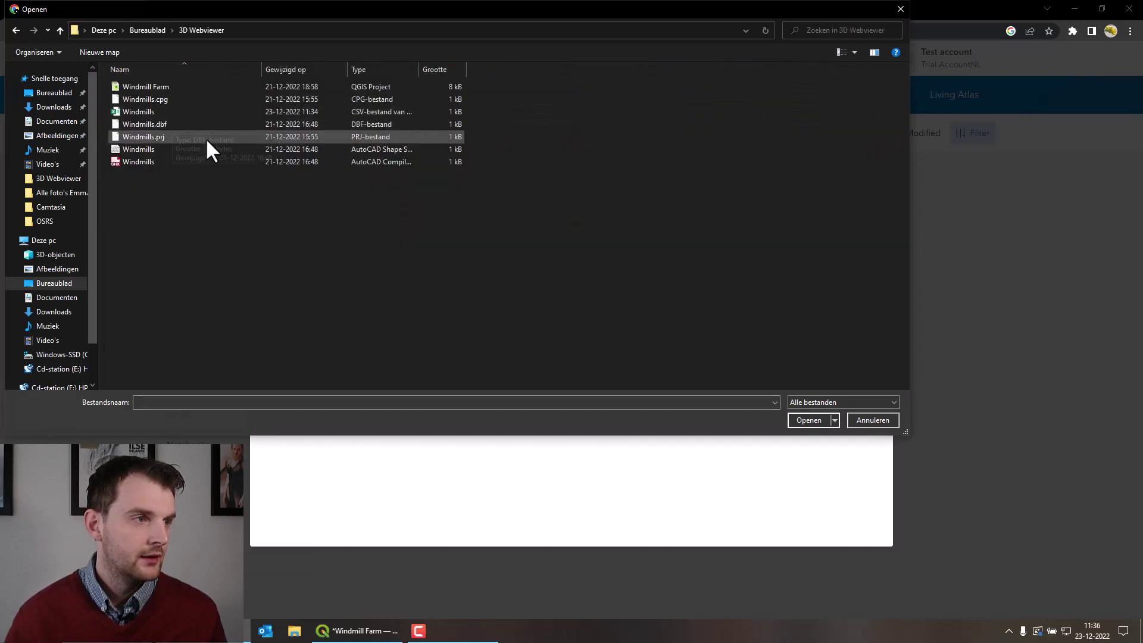
double_click(177, 110)
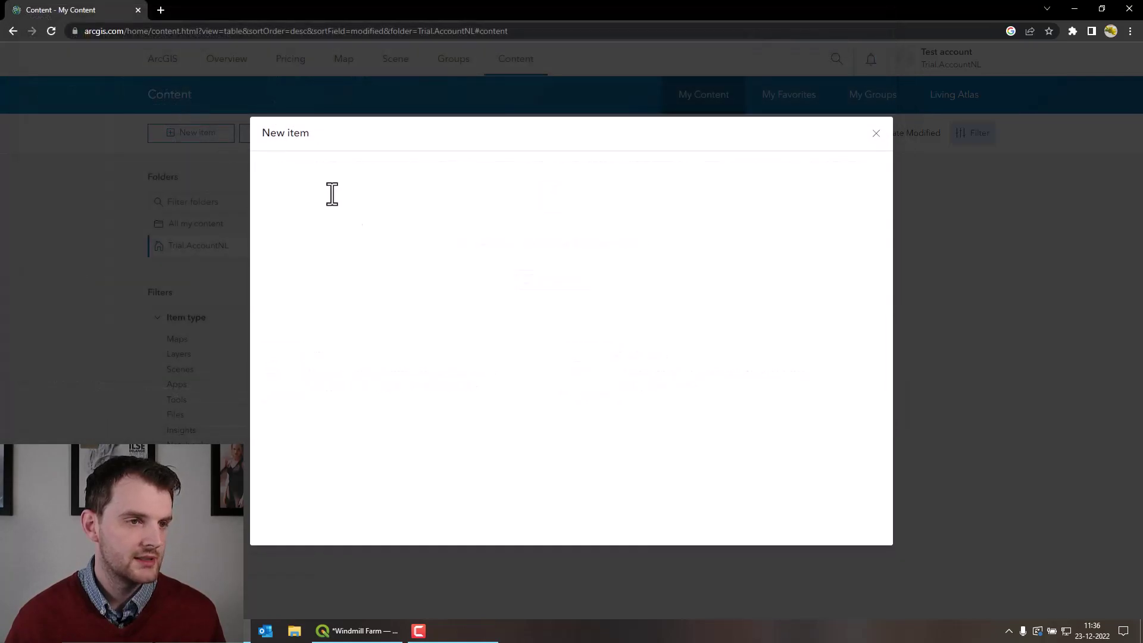
Tag the item Madeira and Windmills and create the Windmills CSV item.
click(469, 311)
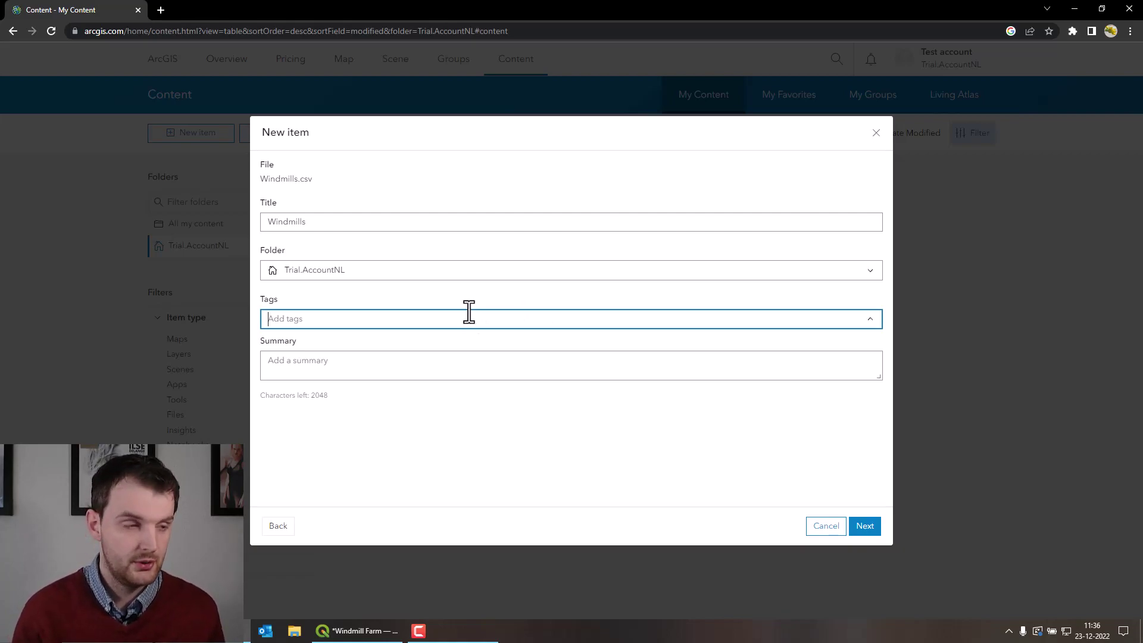
text(Madeira)
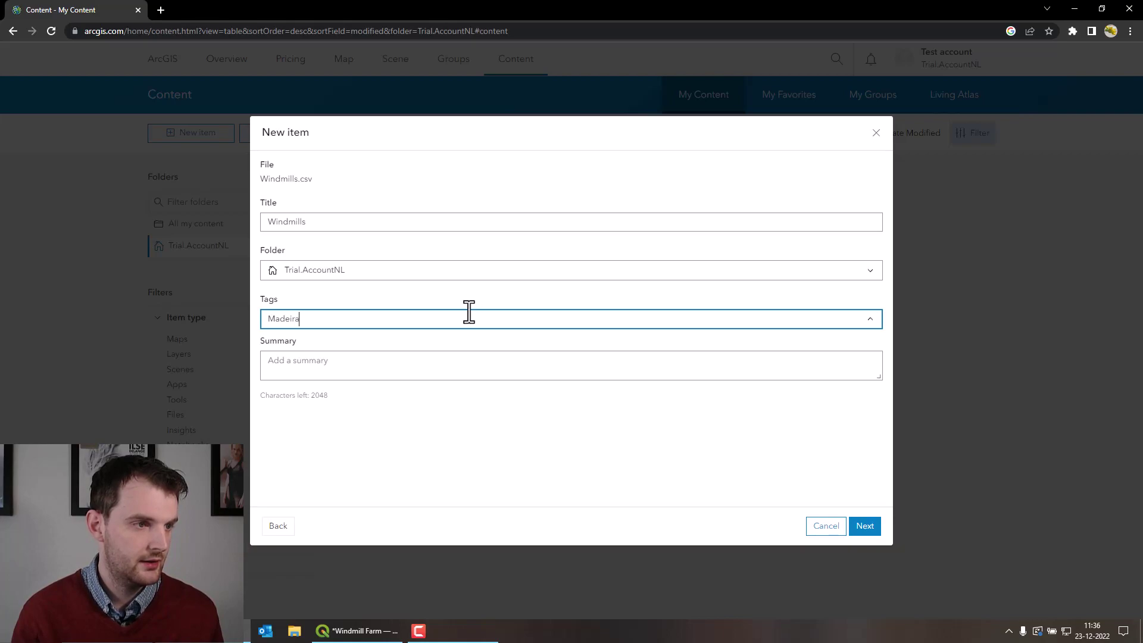
key(Return)
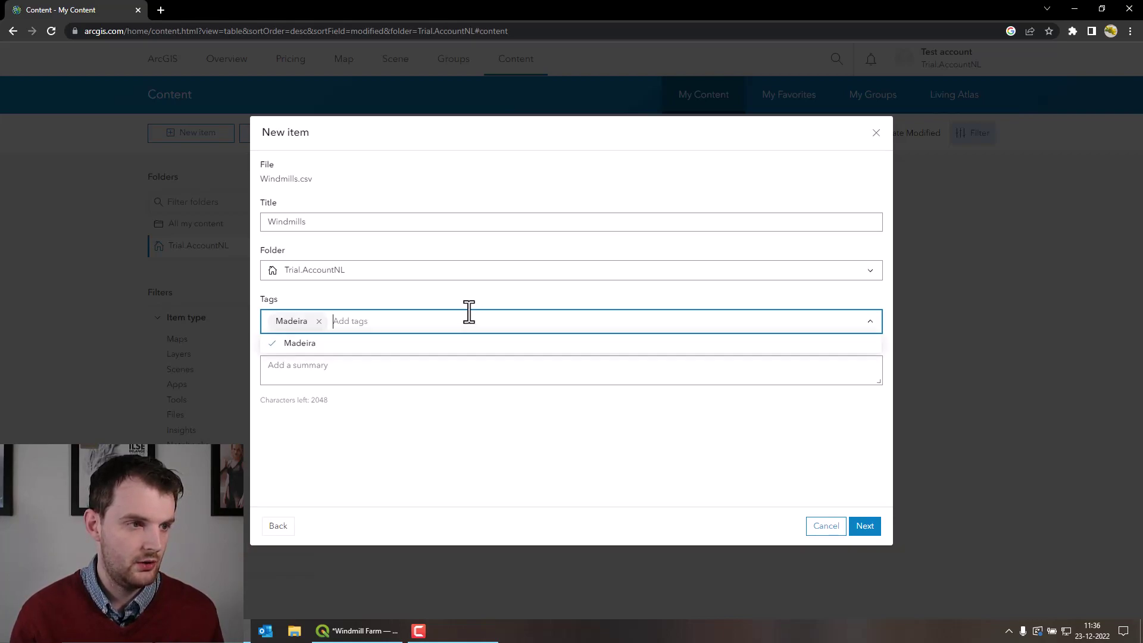
text(Windm)
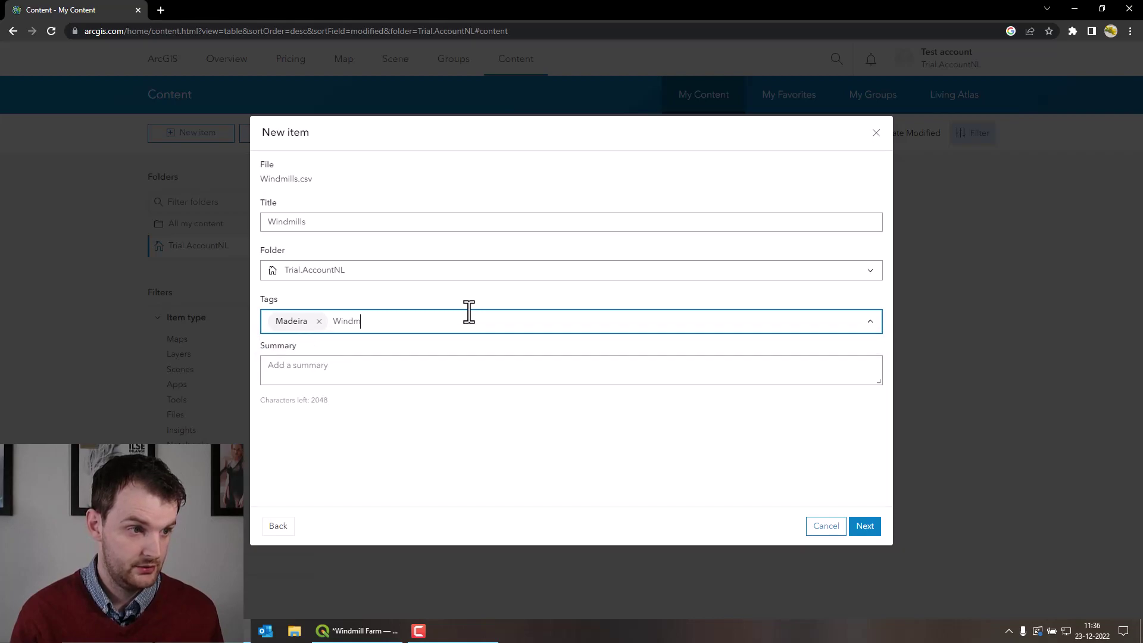
text(ills)
key(Return)
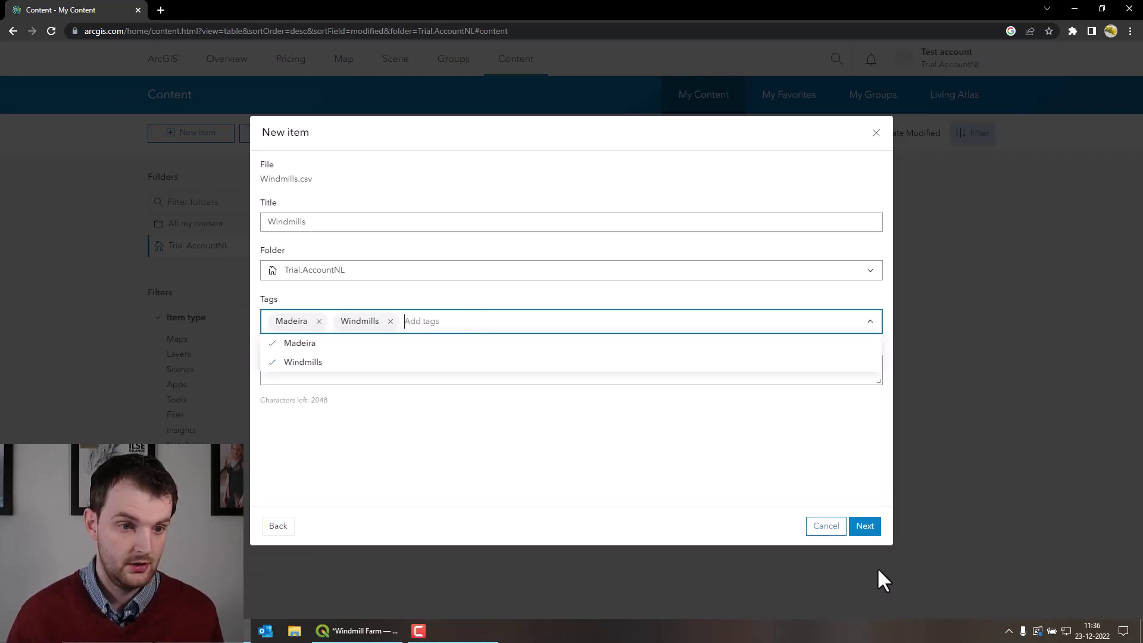
click(806, 487)
click(864, 529)
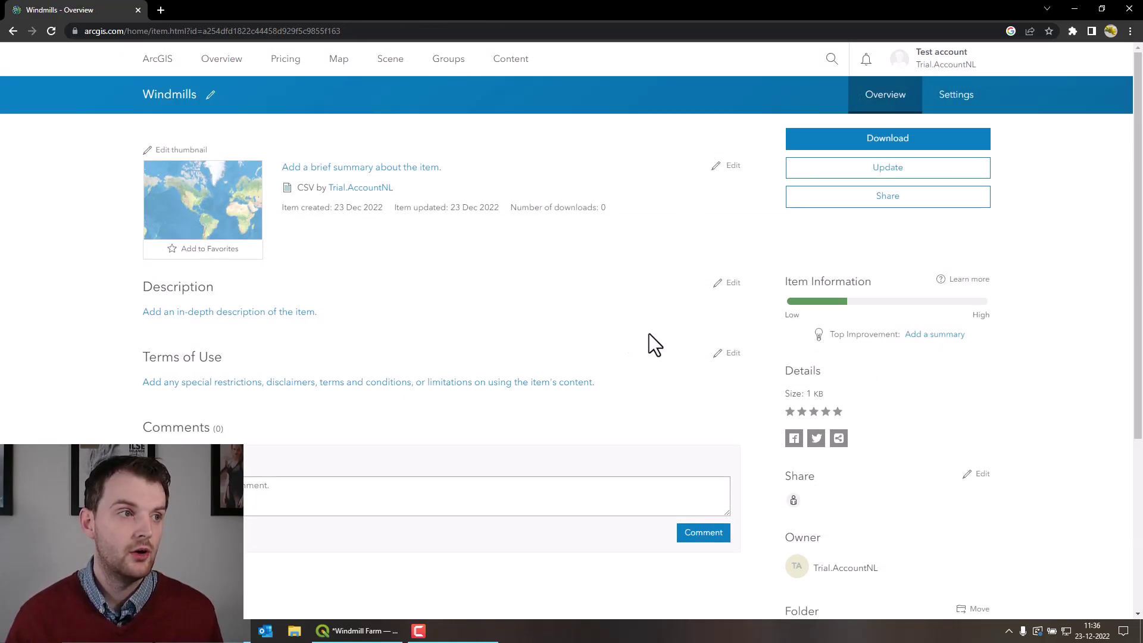
scroll(649, 334, down, 1)
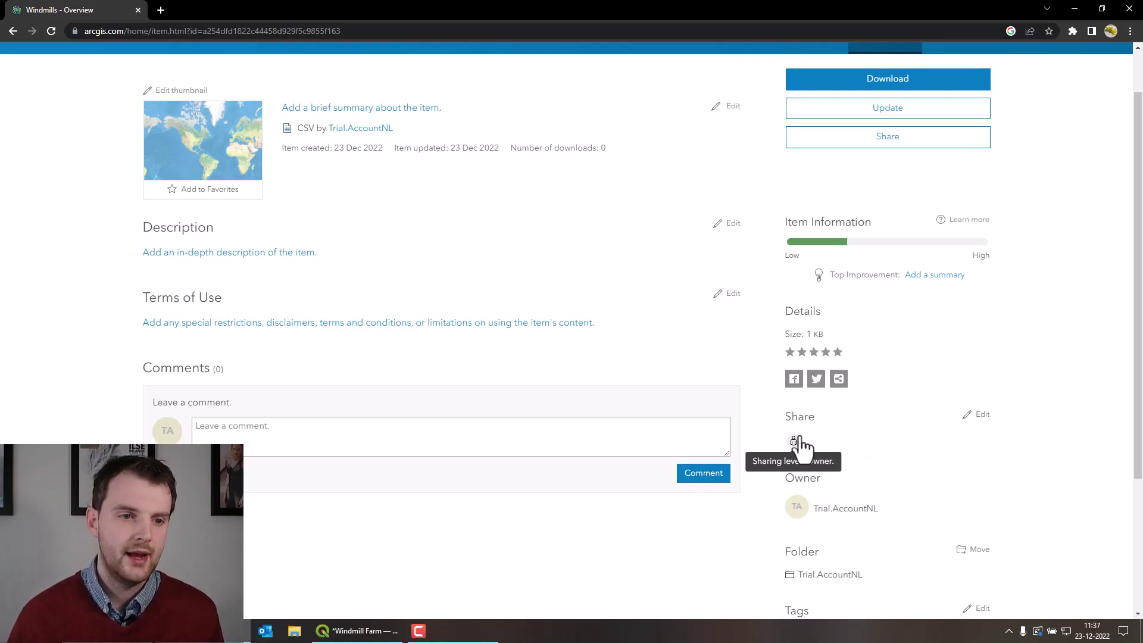
Share the Windmills item with Everyone (public), save, and copy its URL.
click(982, 416)
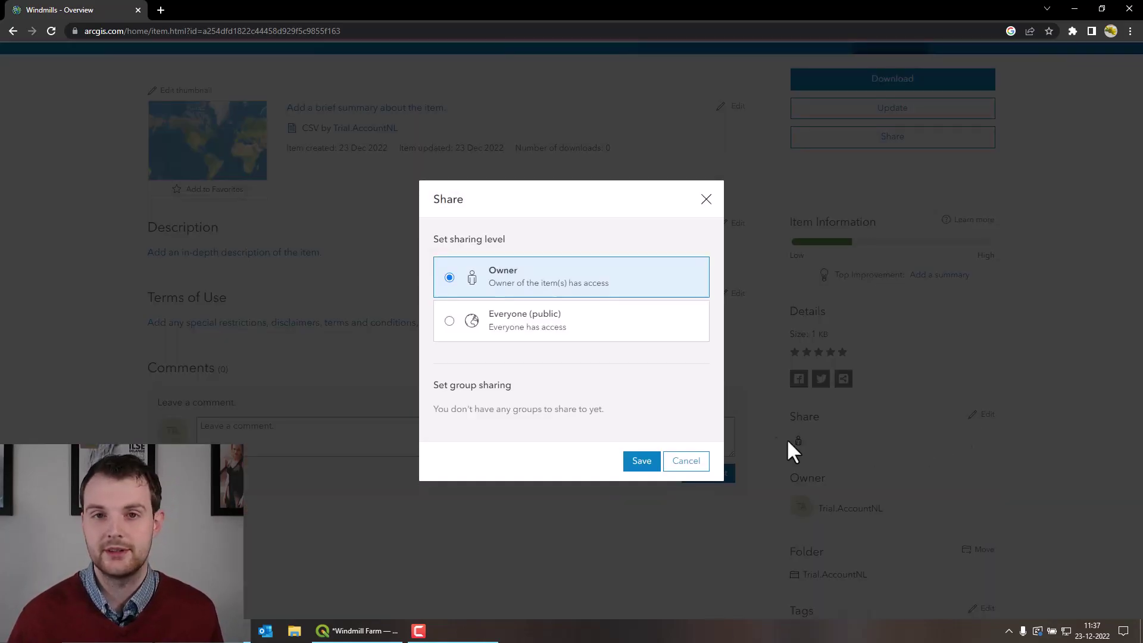
click(523, 326)
click(640, 462)
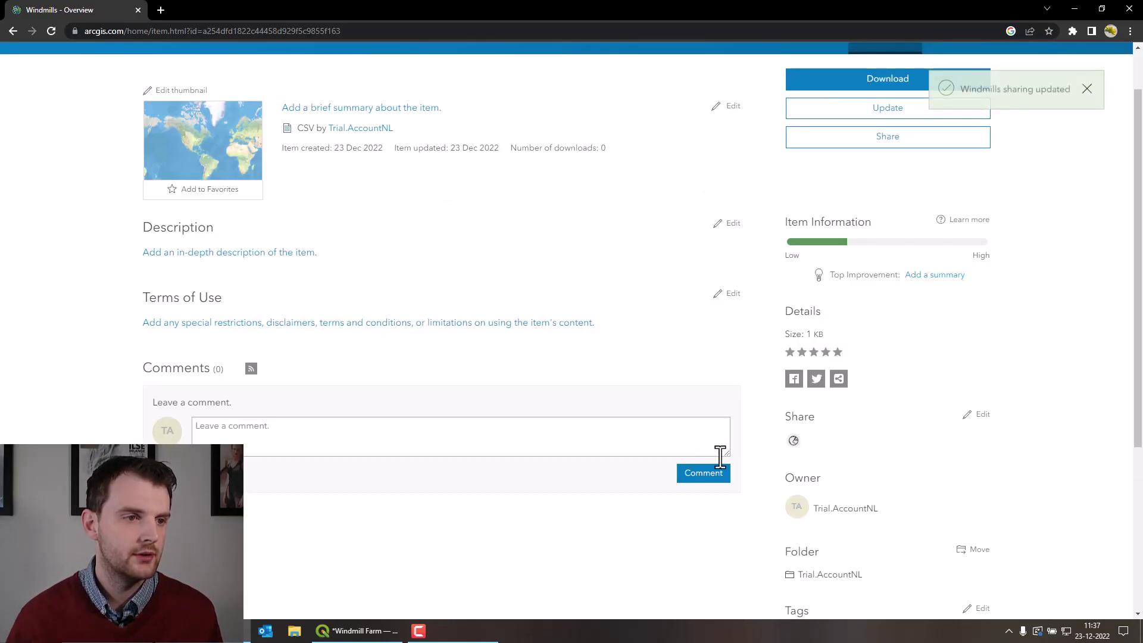
scroll(853, 491, down, 1)
scroll(853, 491, down, 3)
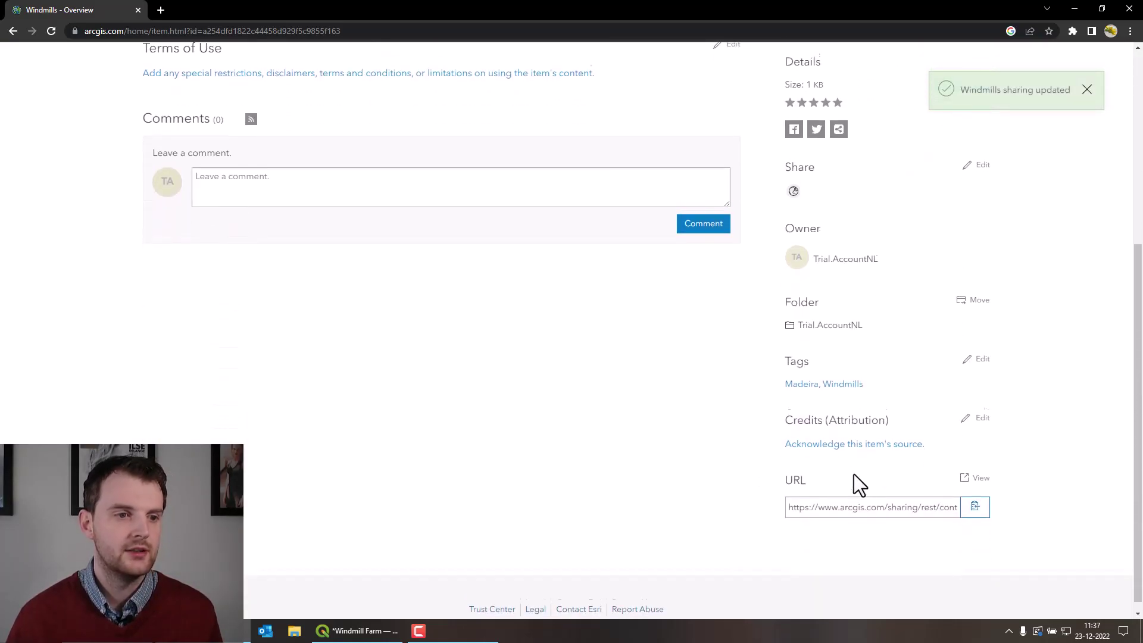
click(976, 504)
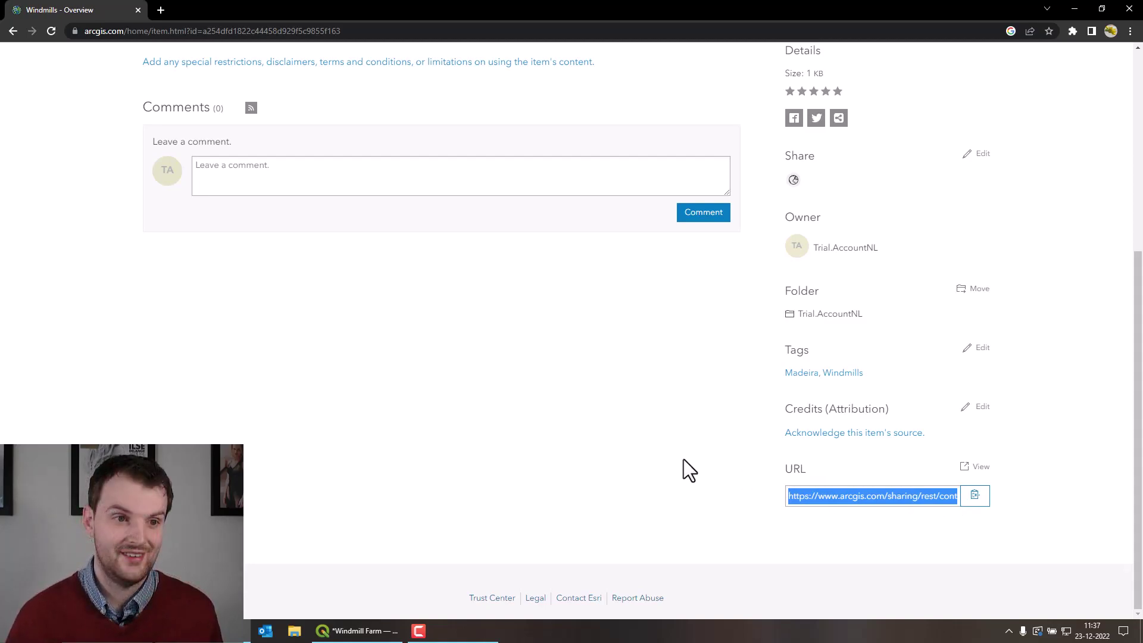
scroll(683, 459, up, 2)
scroll(638, 462, up, 3)
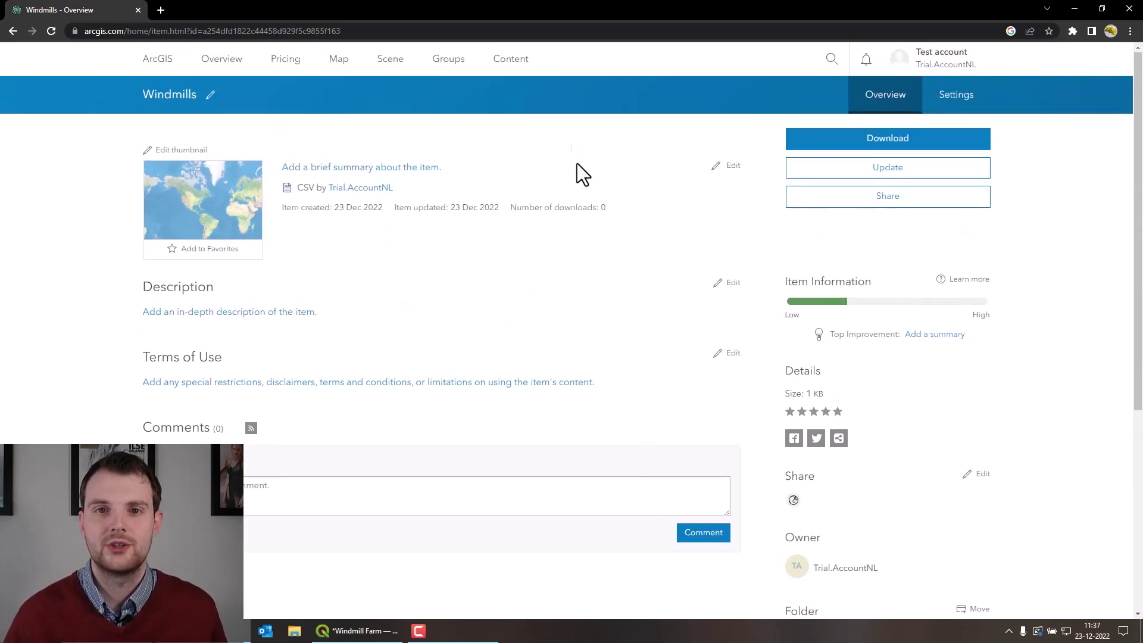
Launch the Scene Viewer and start a new local scene.
click(408, 75)
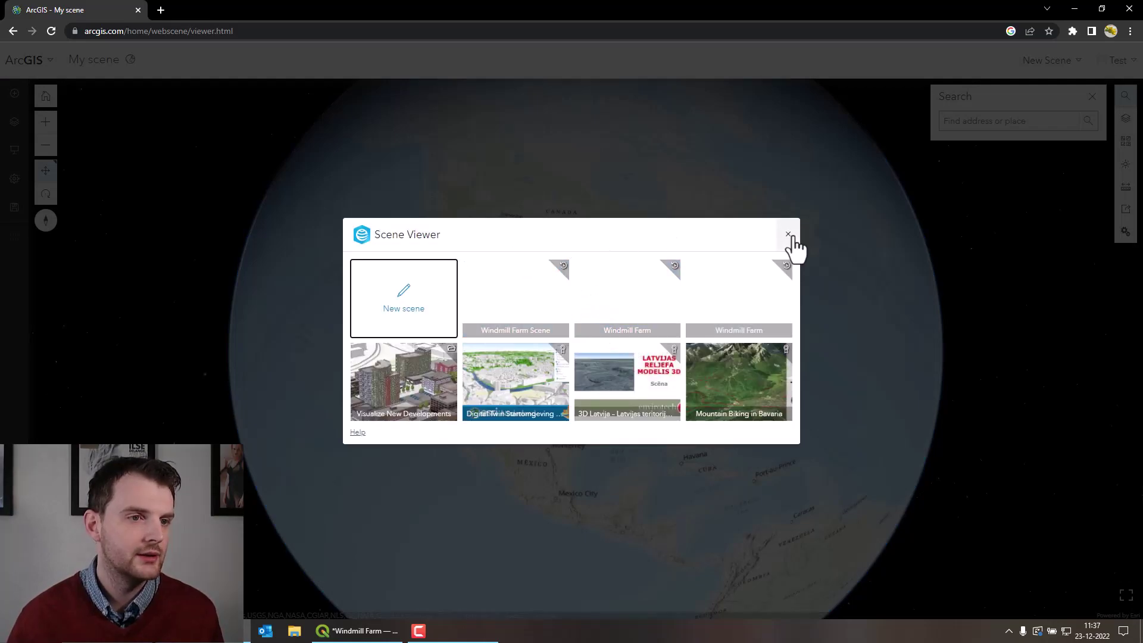
click(790, 236)
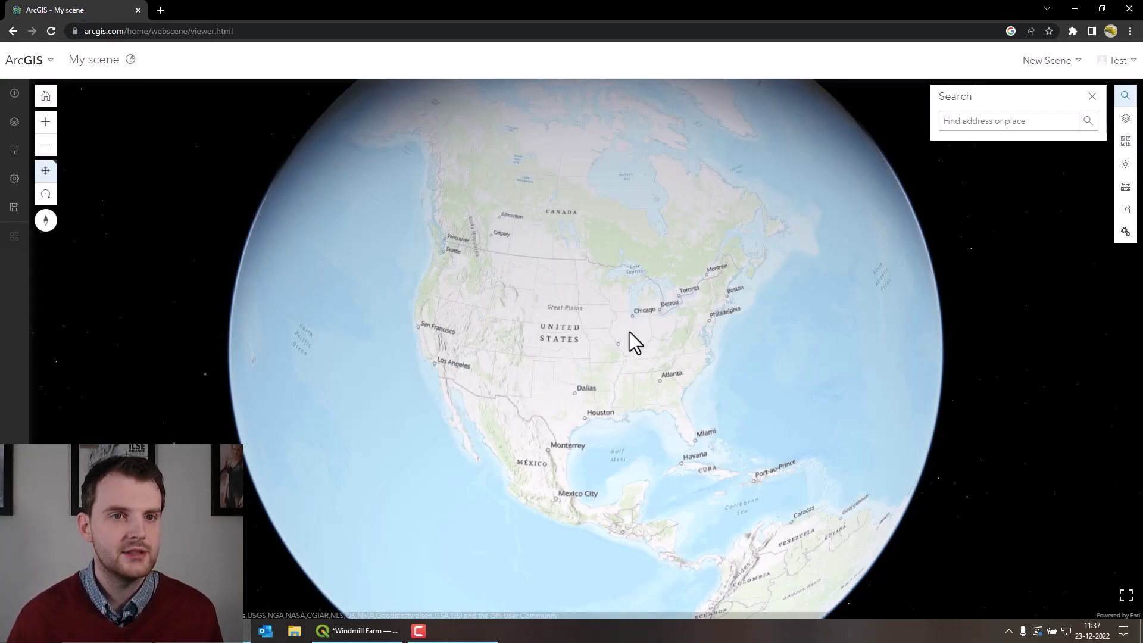
click(1072, 65)
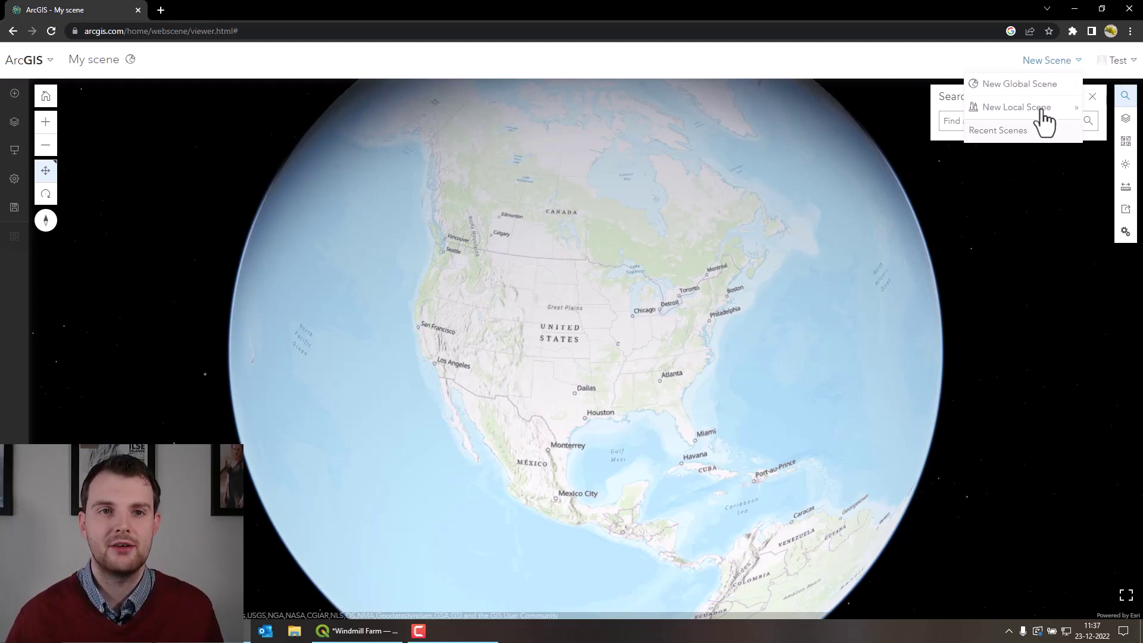
click(1018, 108)
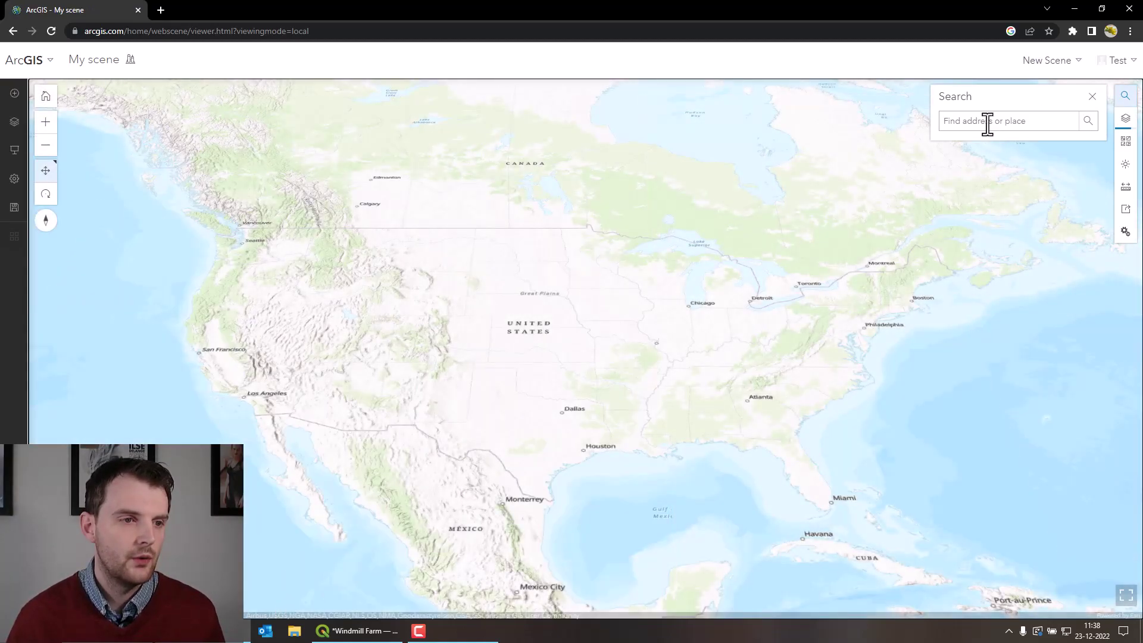
Search for Madeira and zoom in on the mountaintop around the R105 road, tilting toward the horizon.
click(988, 123)
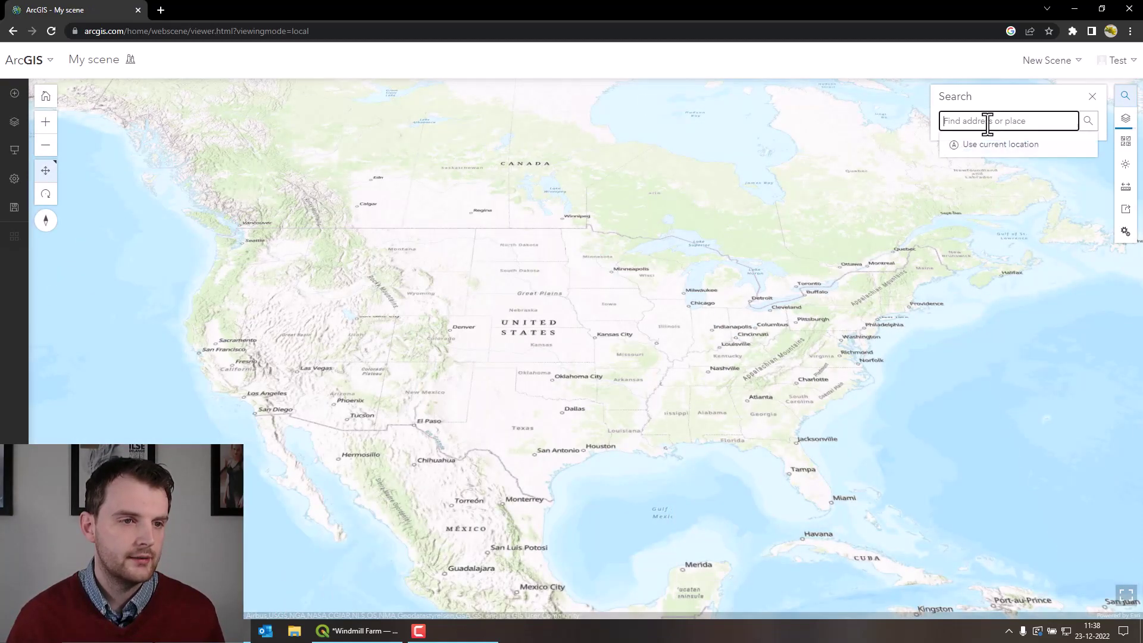
text(madeira)
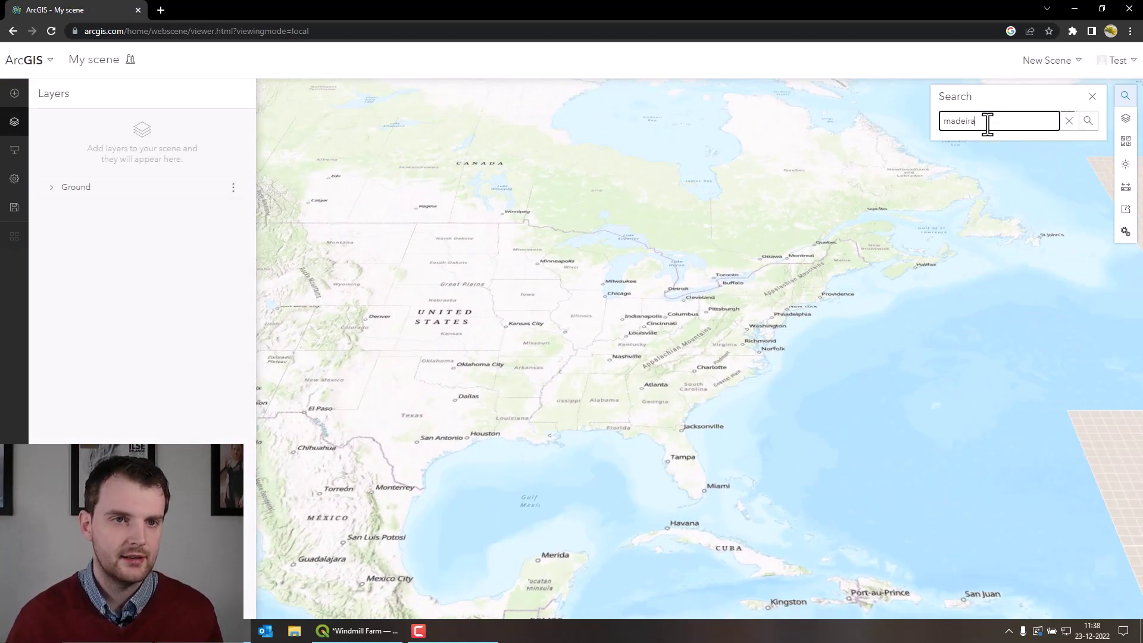
key(Return)
click(801, 264)
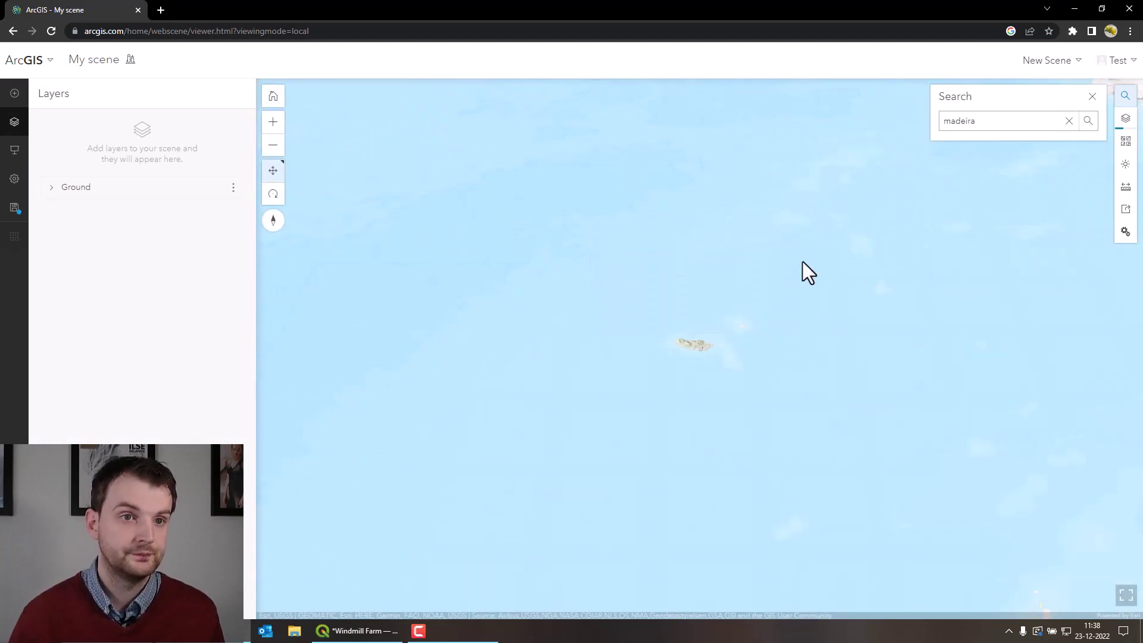
scroll(688, 350, down, 5)
scroll(674, 304, down, 5)
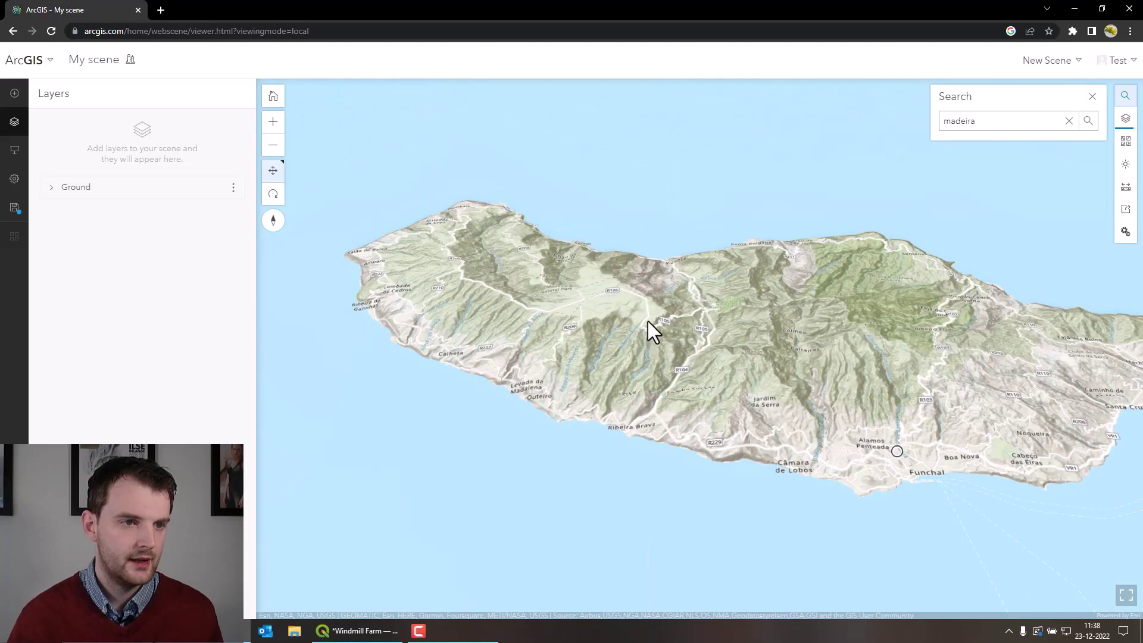
scroll(645, 322, up, 3)
scroll(643, 323, up, 3)
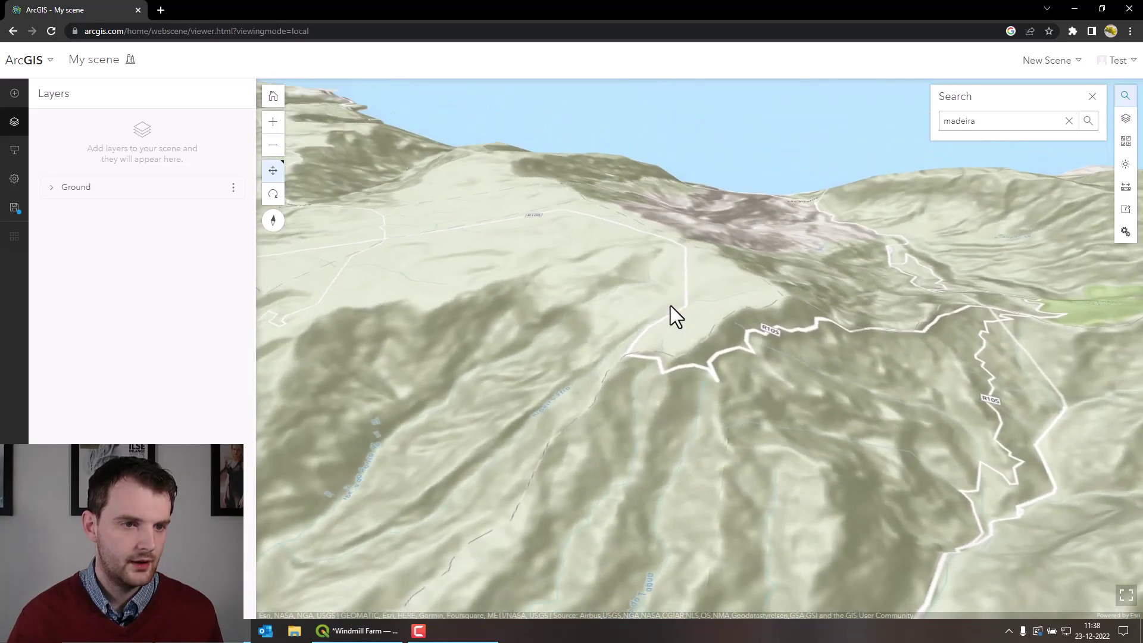
scroll(670, 316, up, 2)
scroll(685, 327, down, 2)
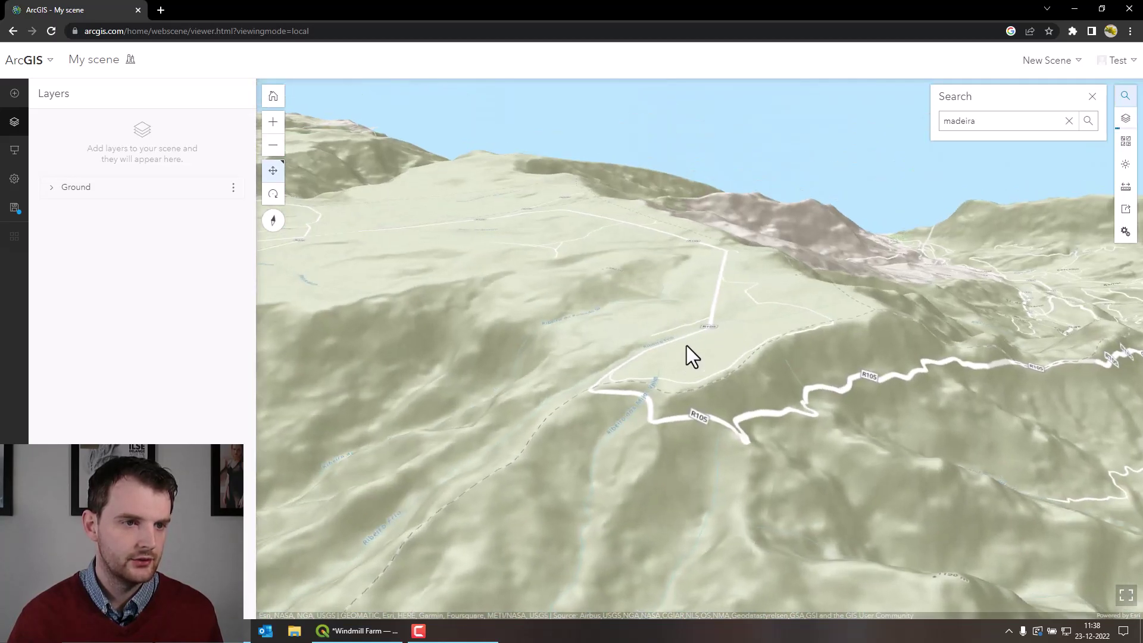
scroll(685, 367, down, 2)
right_drag(682, 373, 694, 349)
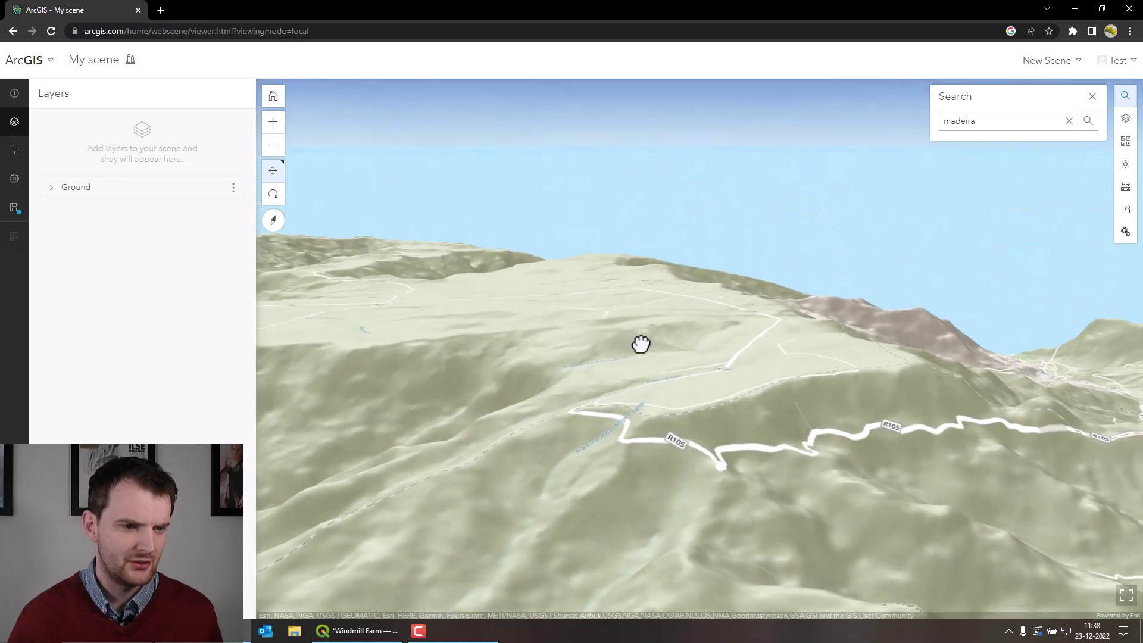
scroll(693, 349, up, 1)
scroll(700, 353, up, 1)
scroll(701, 363, up, 1)
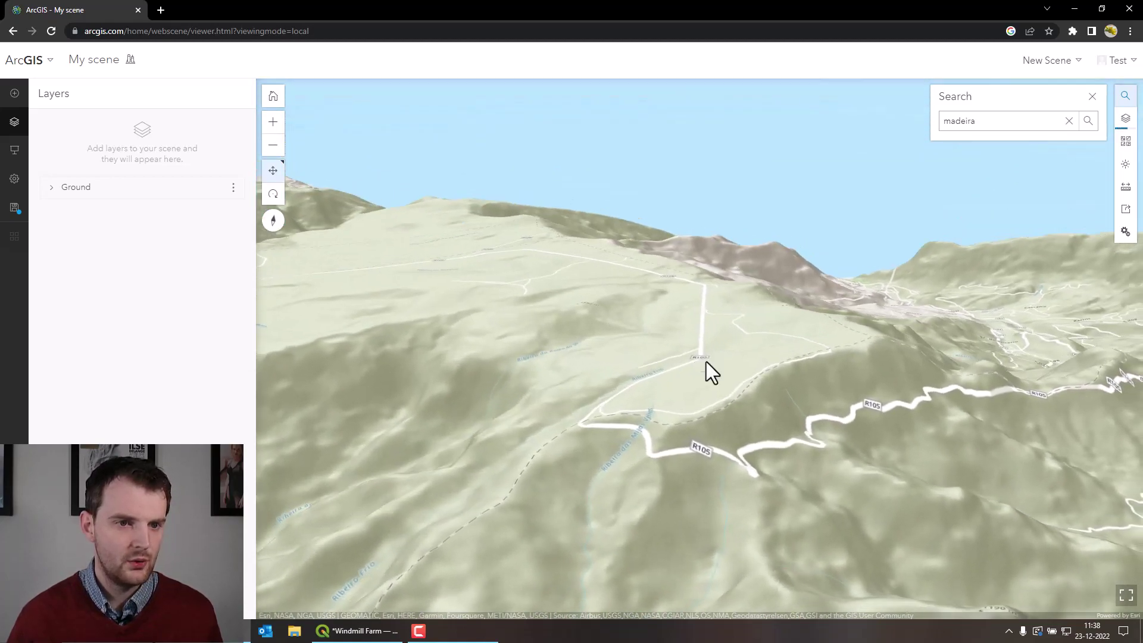
scroll(706, 362, up, 2)
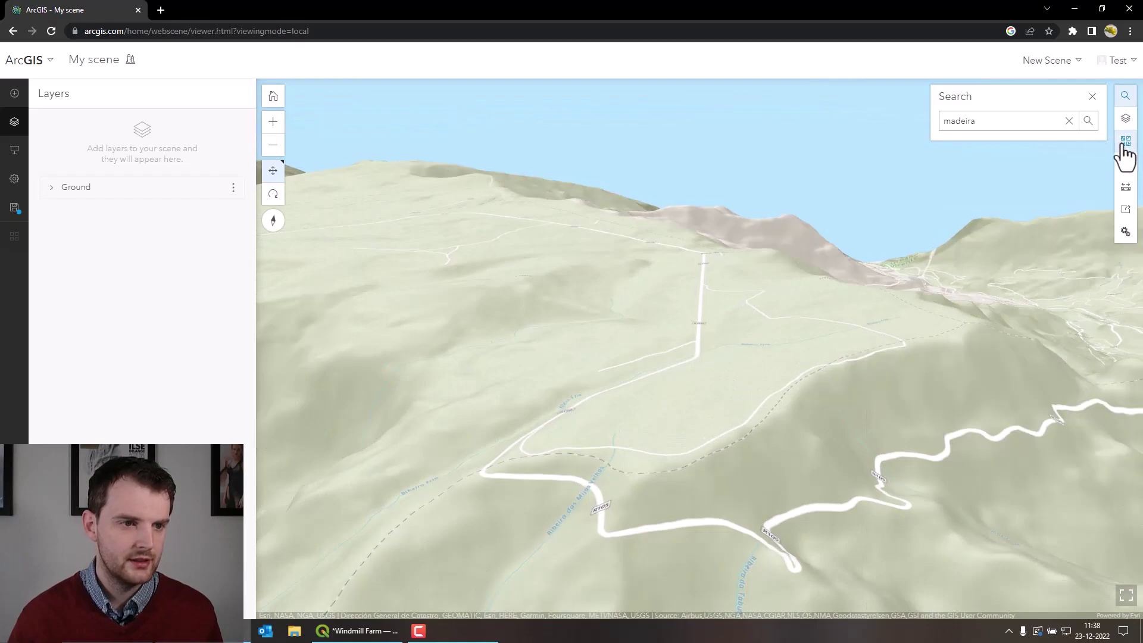
Change the basemap to Imagery from the Basemap gallery.
click(1126, 143)
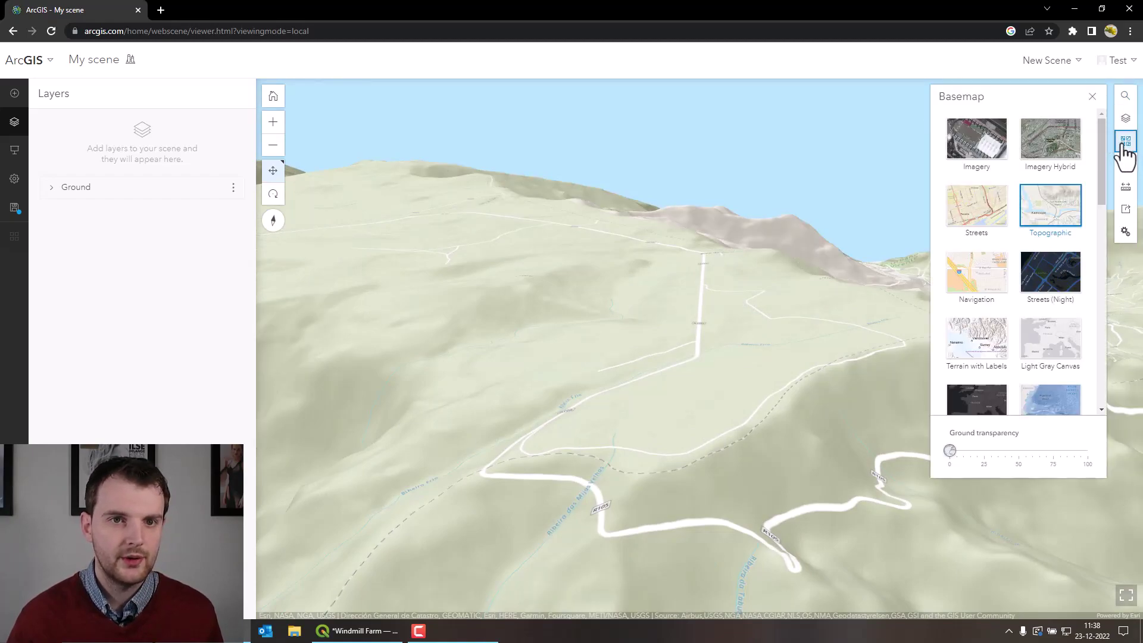
click(983, 154)
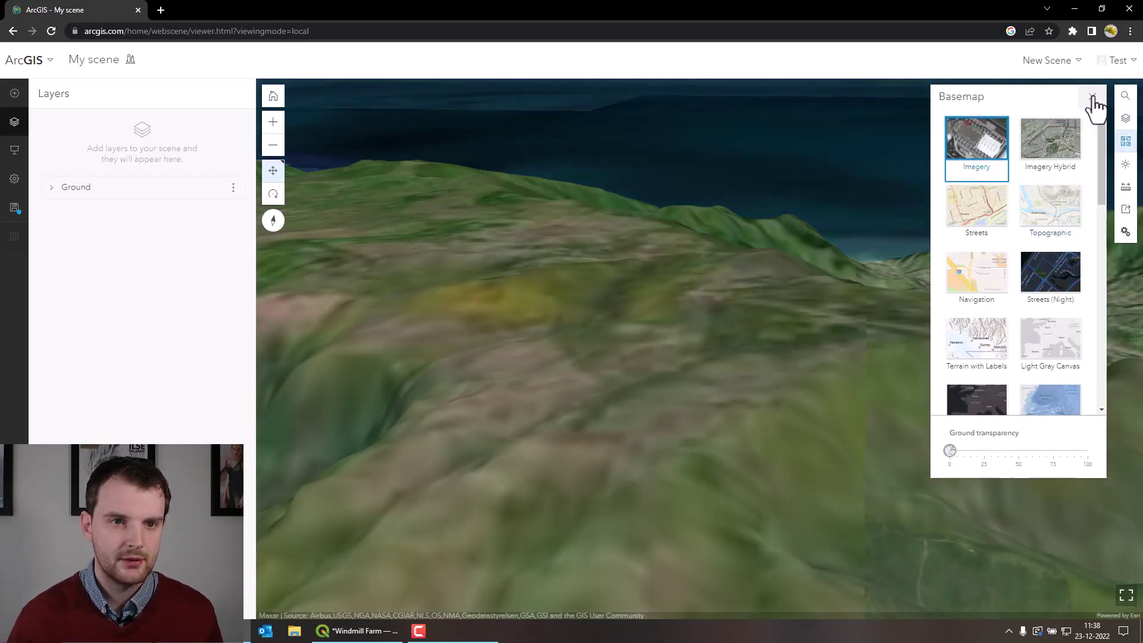
click(1093, 98)
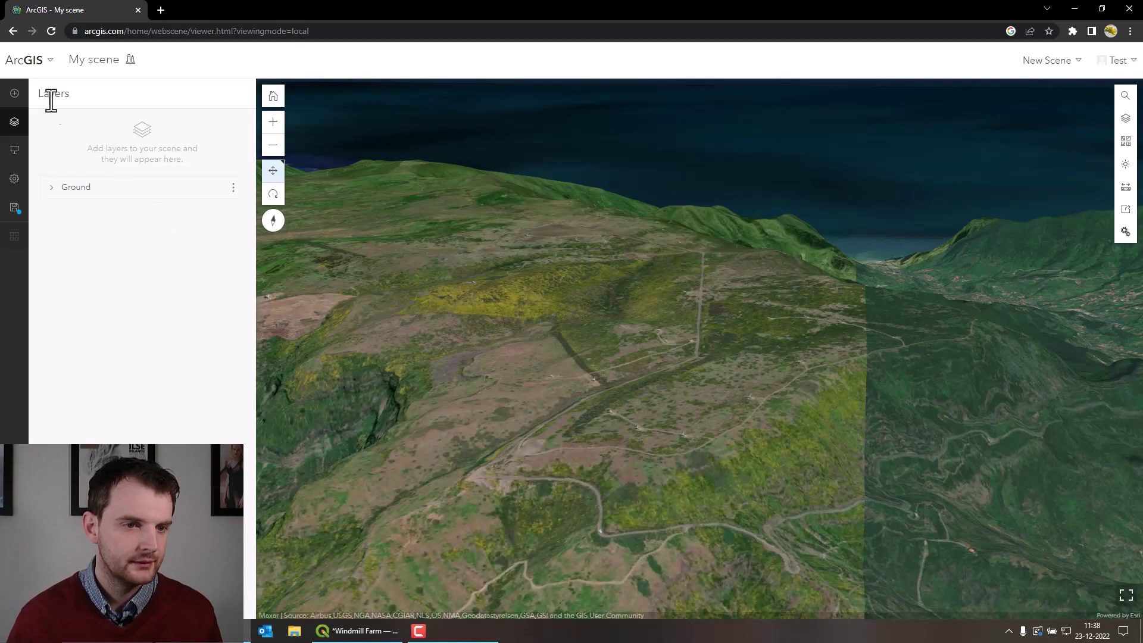
Add a CSV layer from the pasted item URL, named Windmills.
click(15, 95)
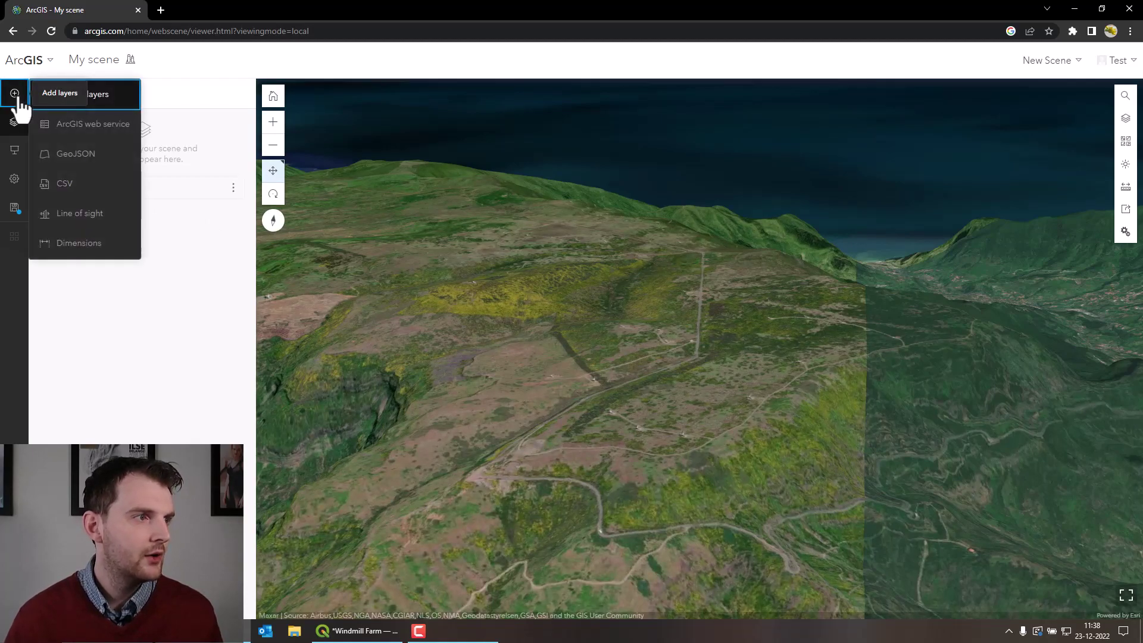
click(80, 185)
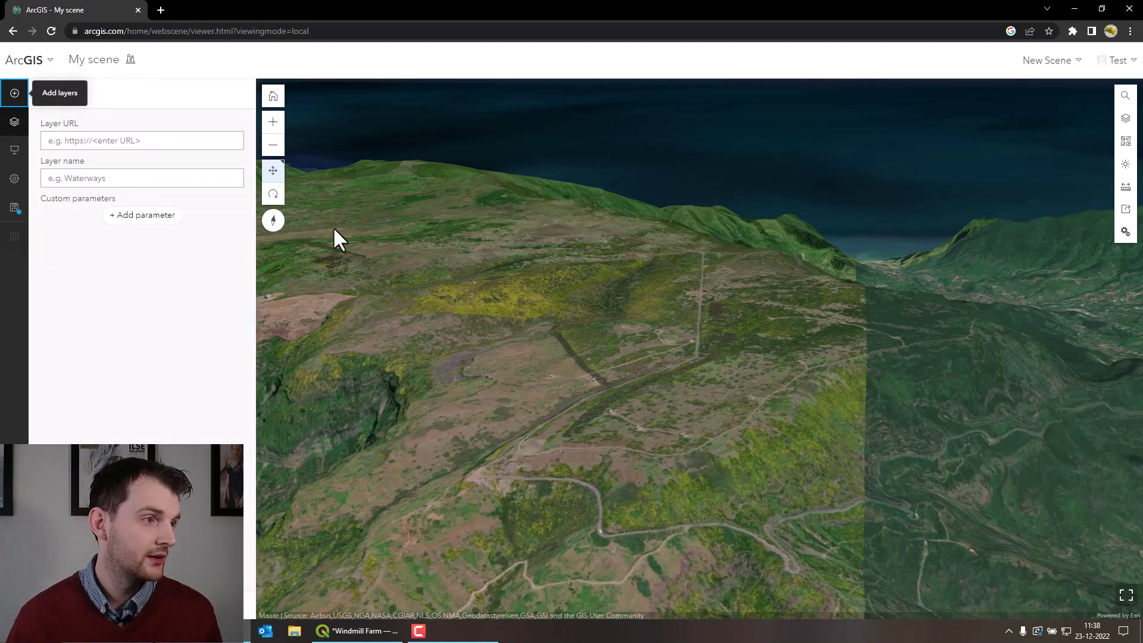
click(164, 143)
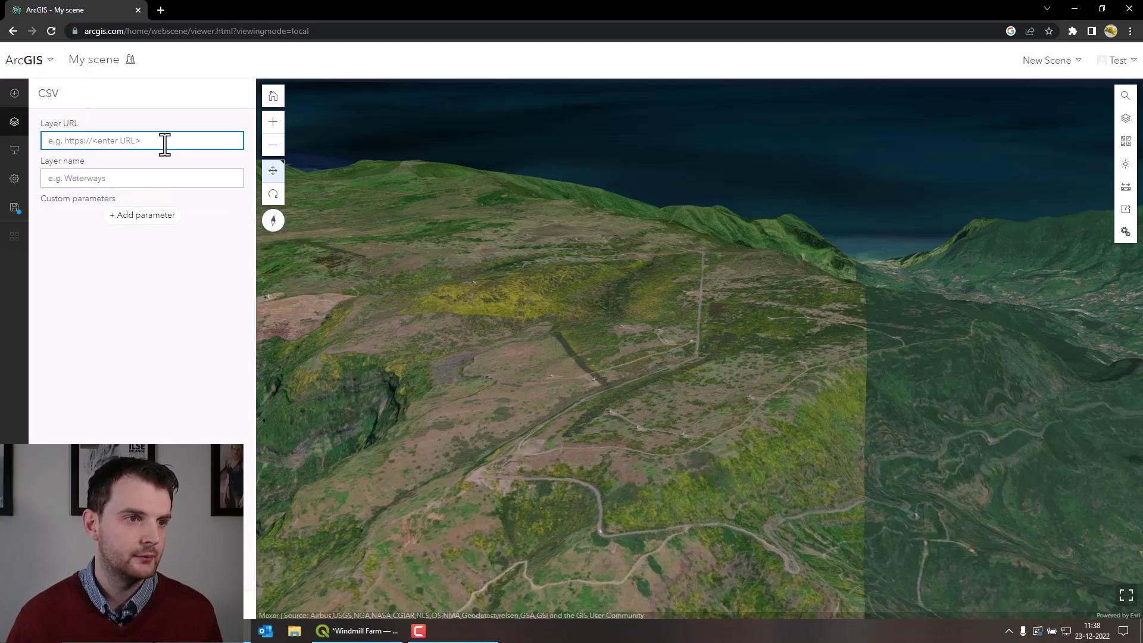
key(ctrl+v)
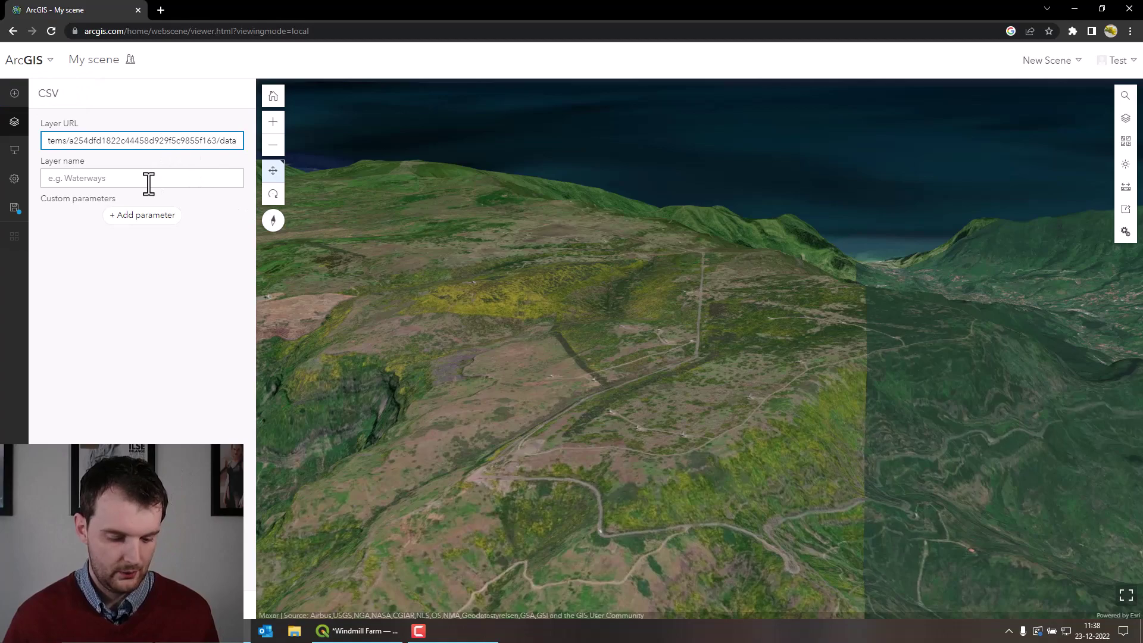
click(149, 181)
text(Wi)
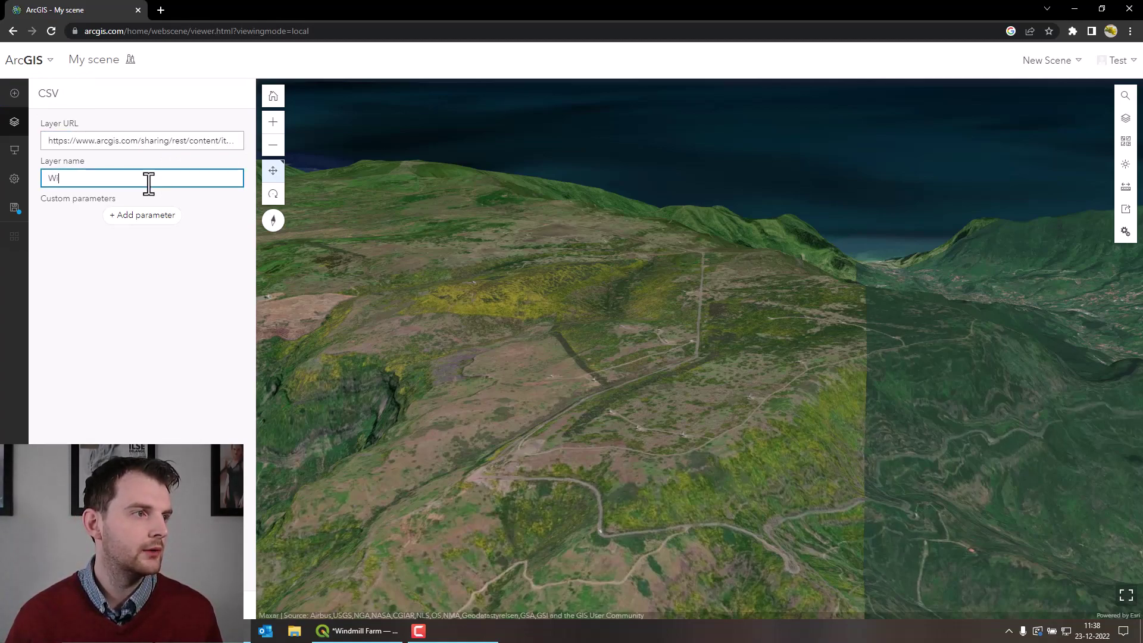
text(ndmills)
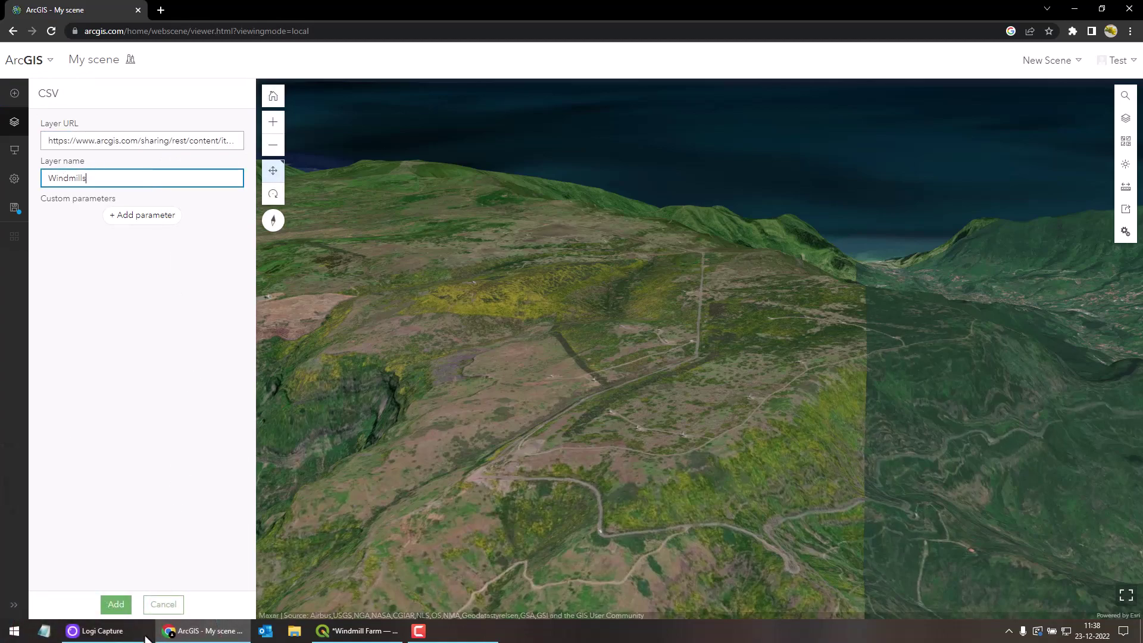
click(116, 605)
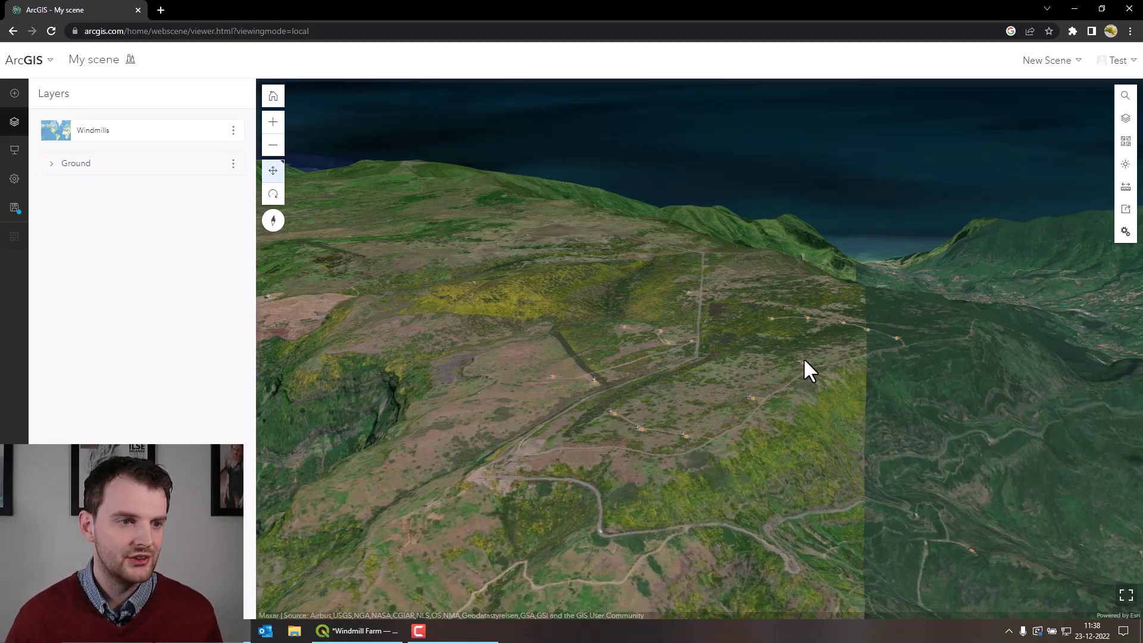
Style Windmills as 3D Objects and pick the Wind Turbine marker from the Infrastructure category.
click(166, 144)
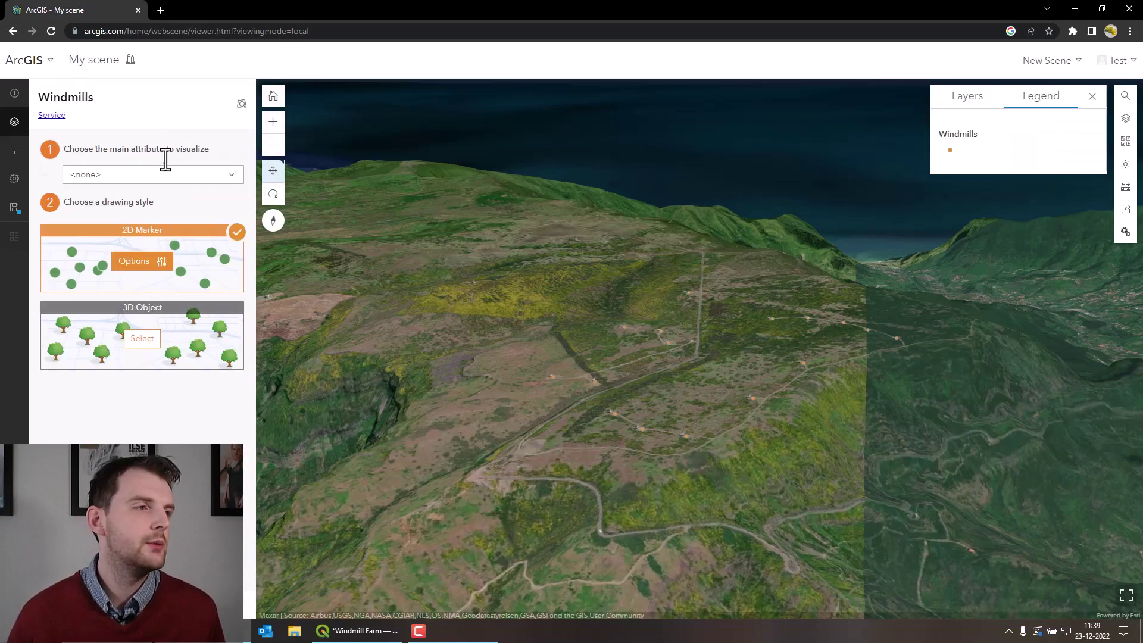
click(143, 340)
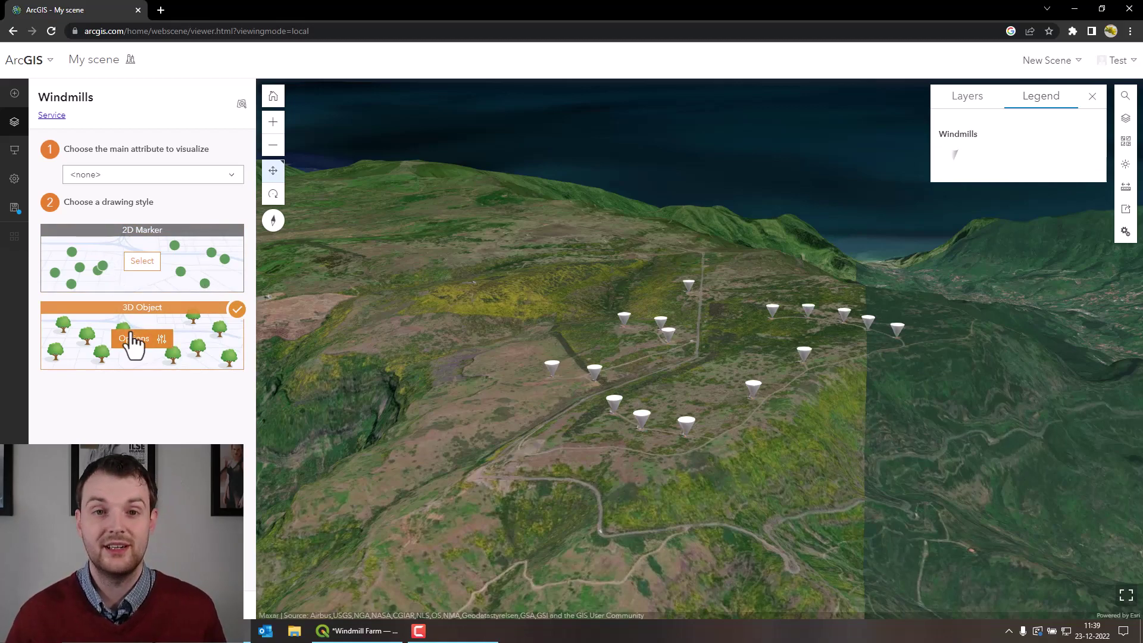
click(132, 340)
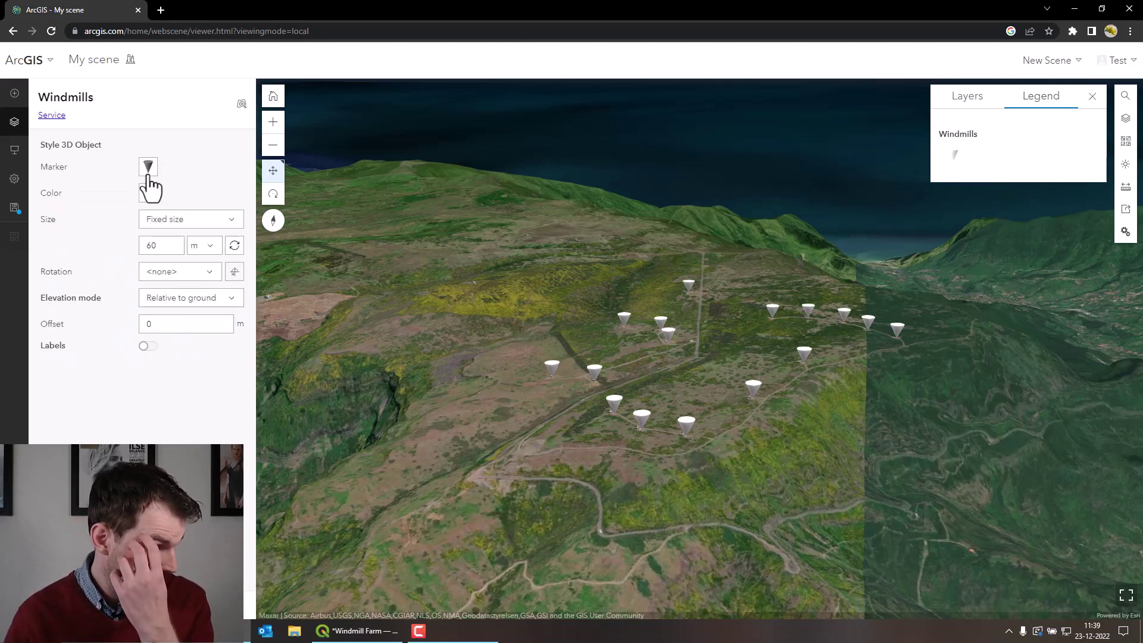
click(148, 170)
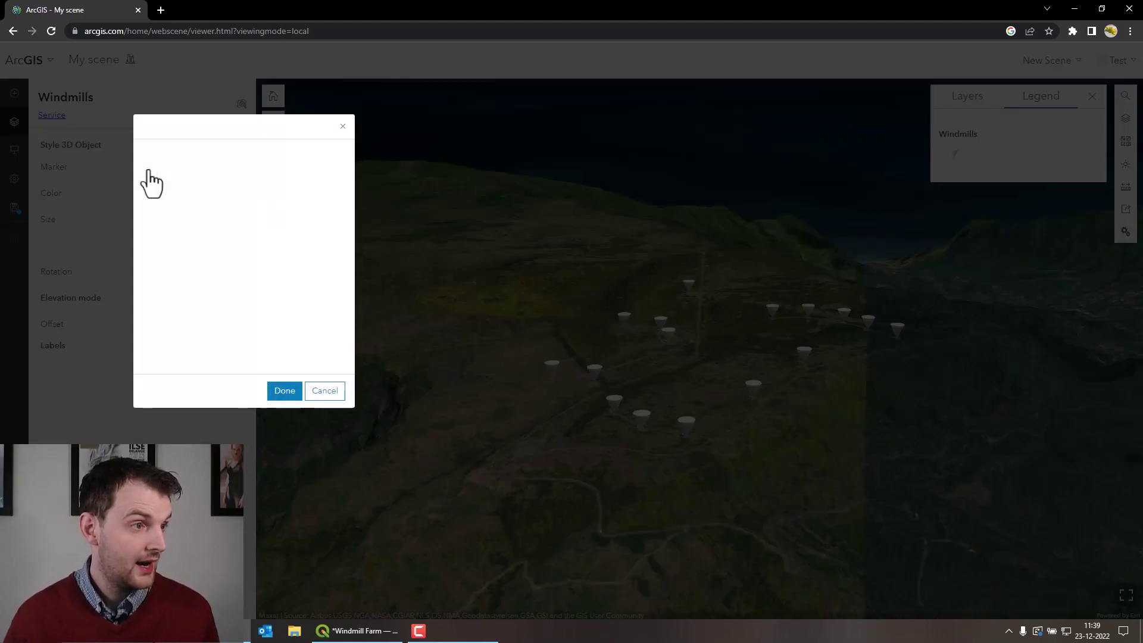
click(207, 159)
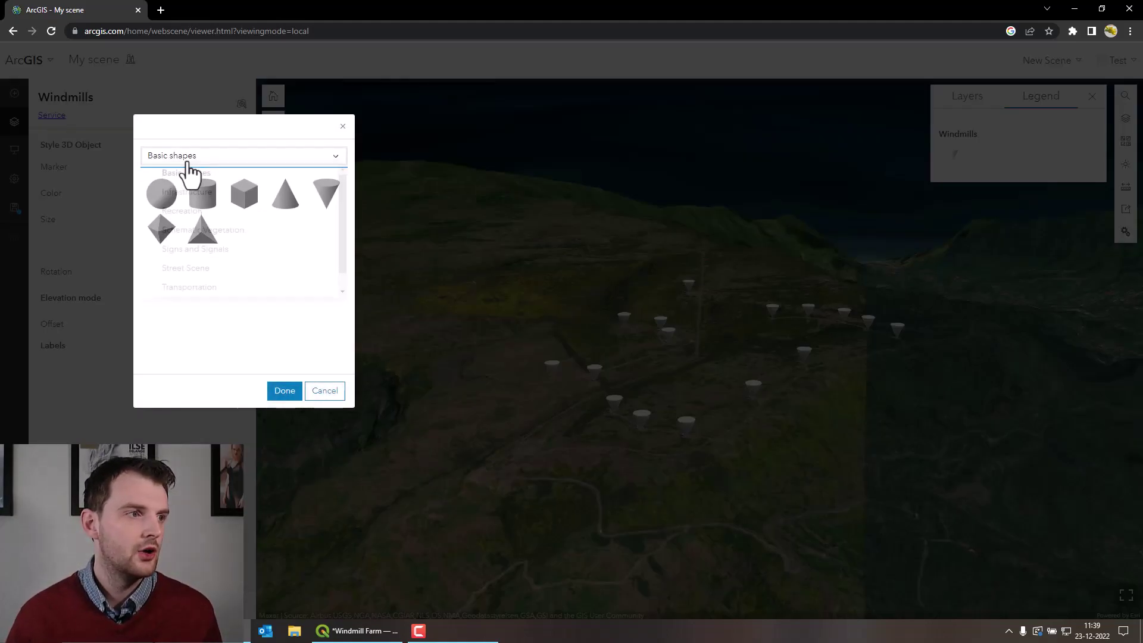
click(195, 194)
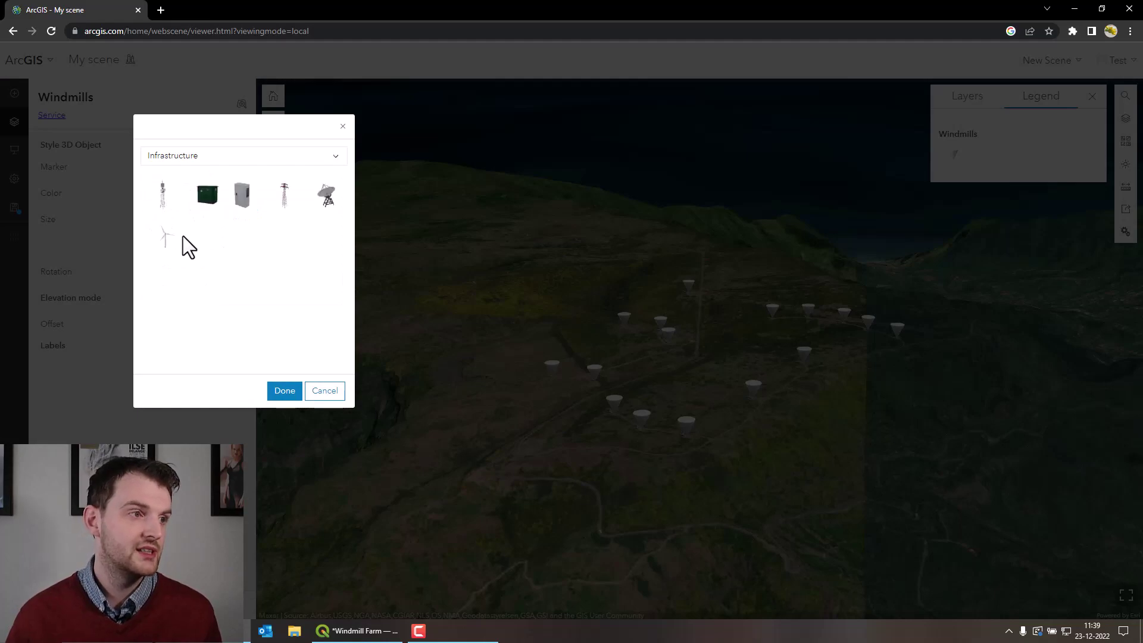
click(163, 240)
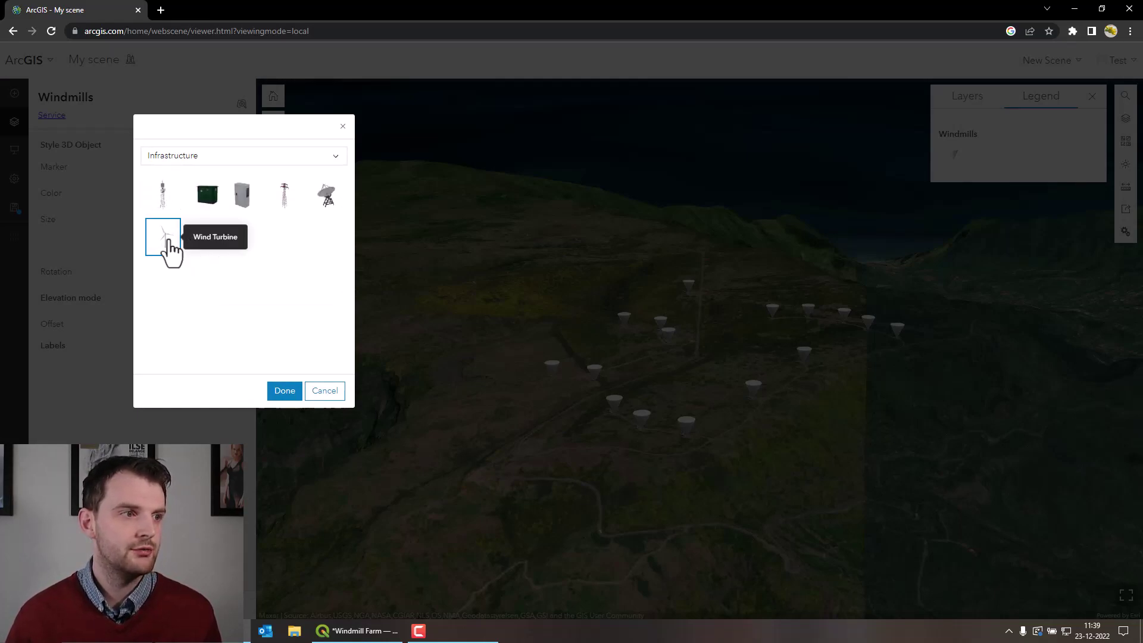
Confirm the wind turbine symbol and set the turbine size to 99 m.
click(283, 391)
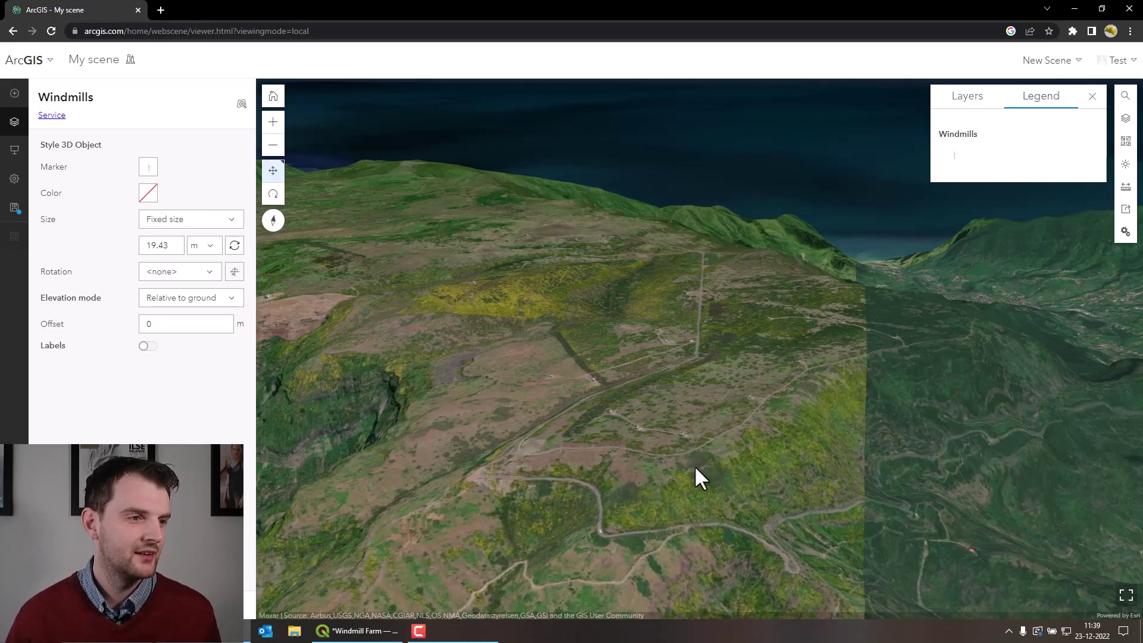
drag(695, 465, 689, 433)
scroll(688, 434, up, 3)
scroll(691, 444, up, 2)
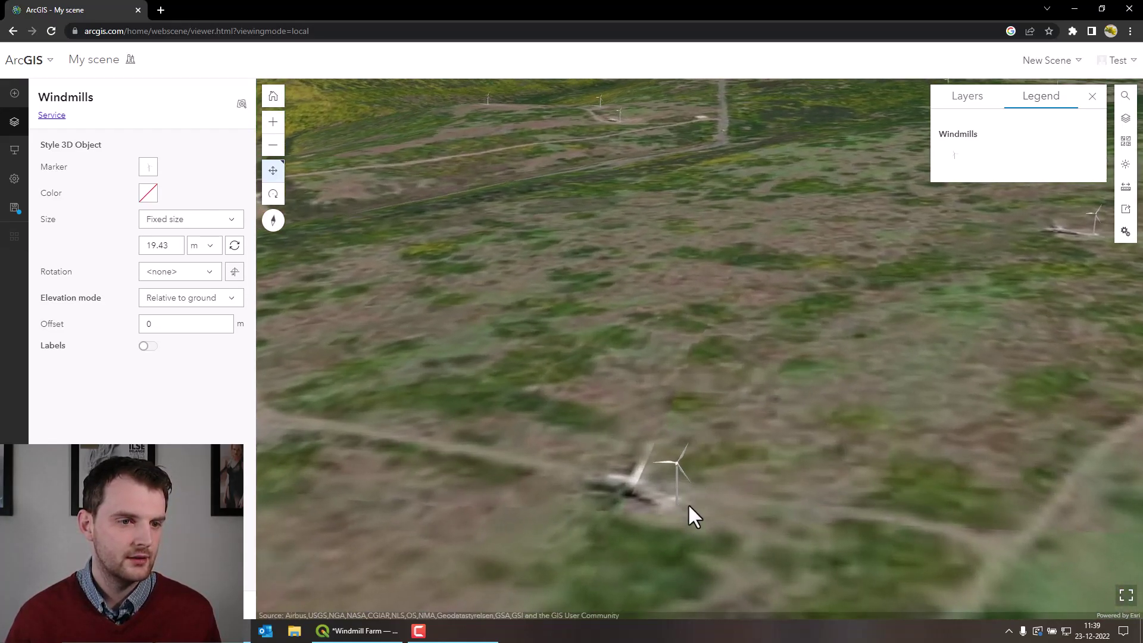
scroll(689, 516, up, 2)
scroll(697, 483, down, 2)
scroll(699, 501, down, 2)
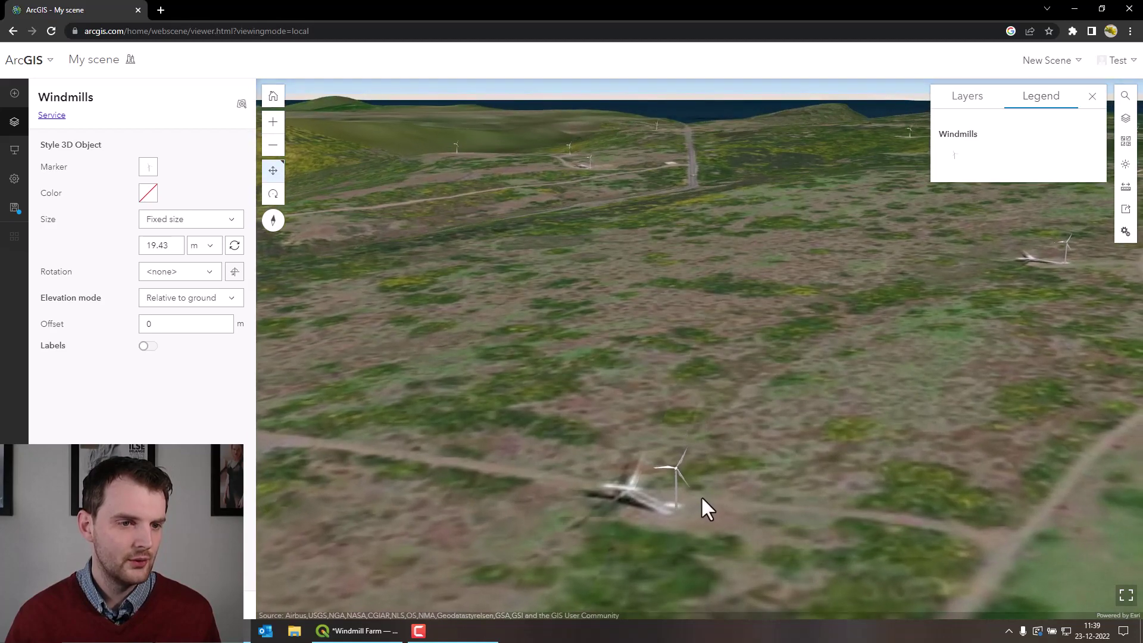
scroll(702, 479, down, 2)
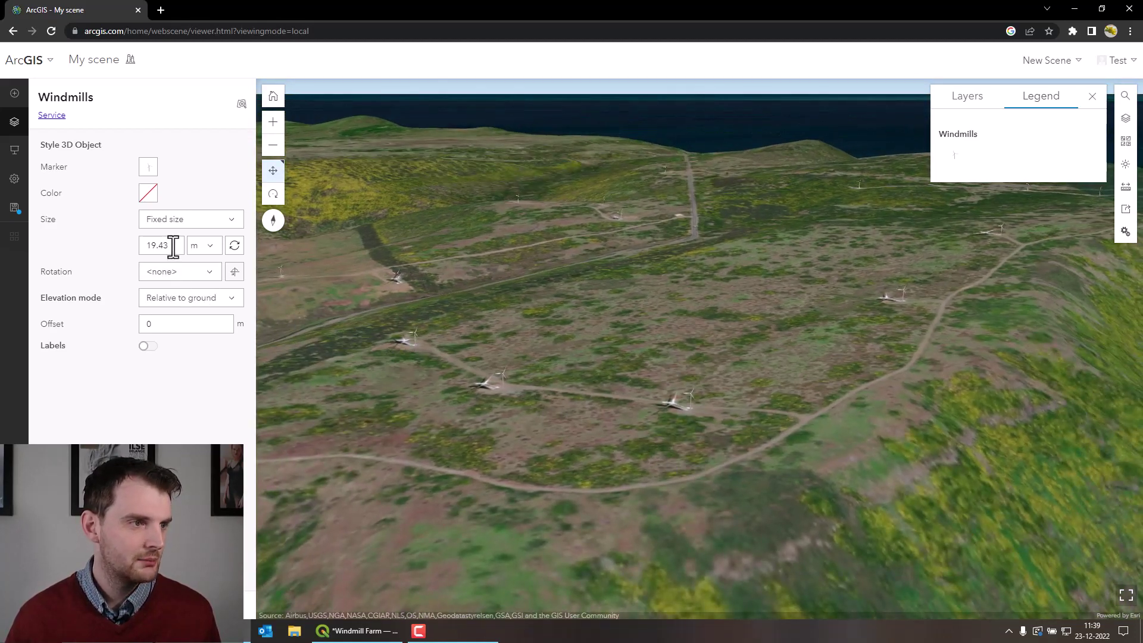
double_click(173, 248)
text(99)
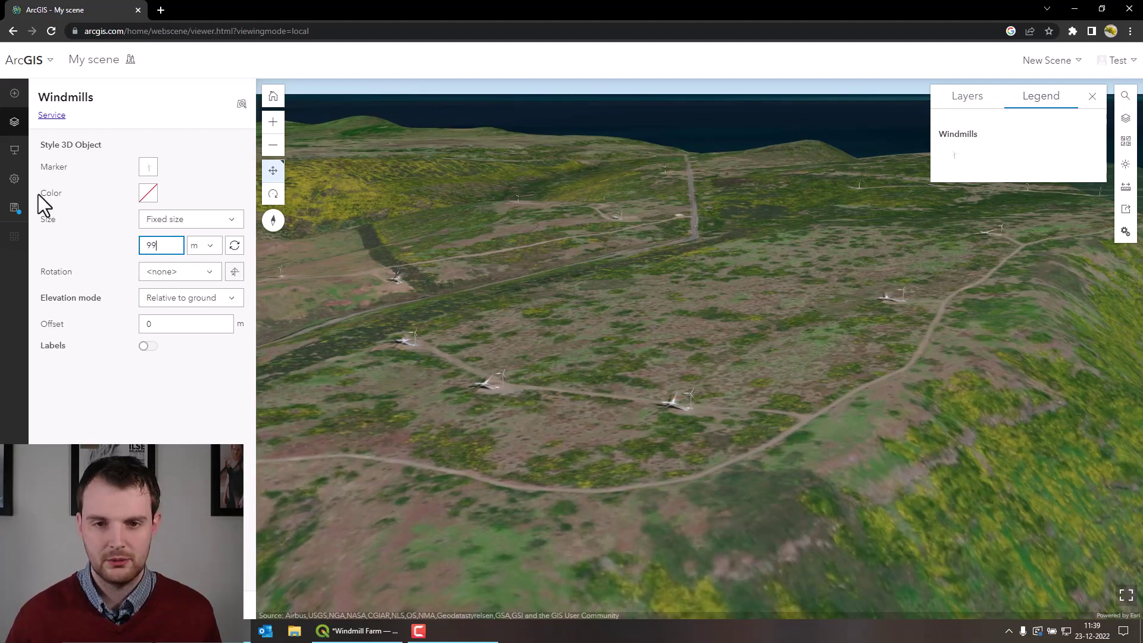
click(190, 438)
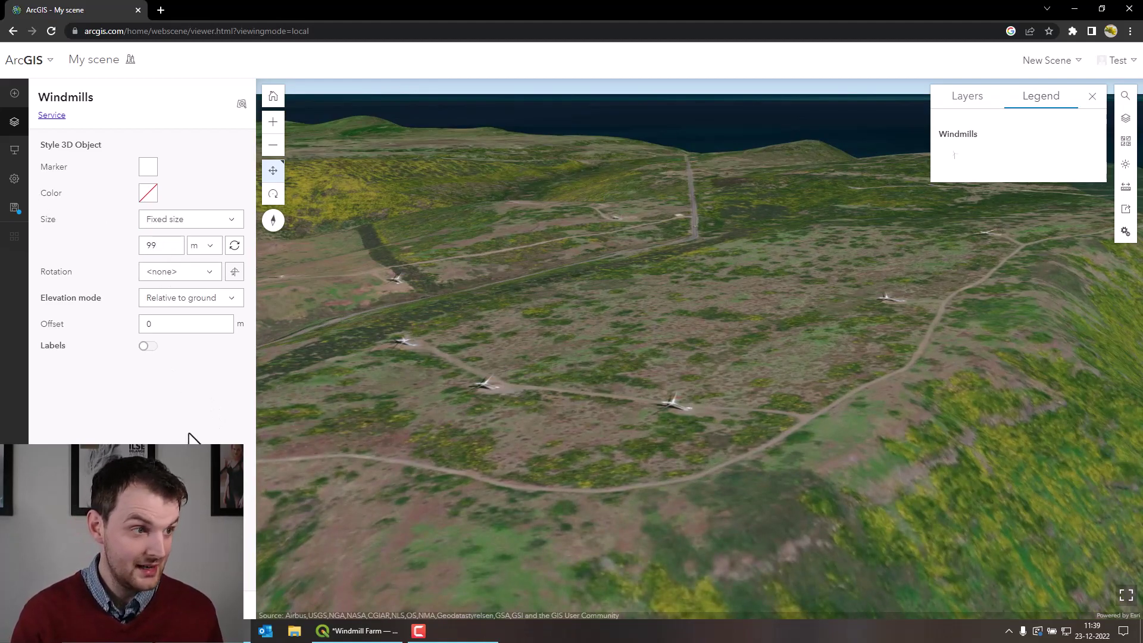
mouse_move(696, 457)
mouse_down()
mouse_move(727, 420)
mouse_move(710, 421)
mouse_up()
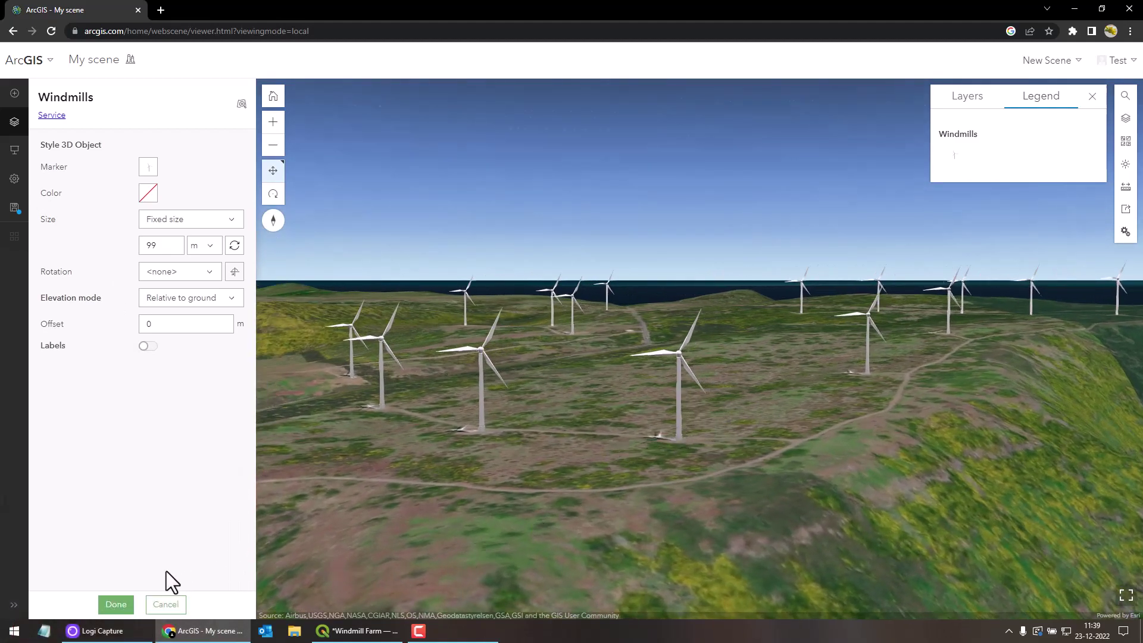
Apply the 3D Object style to Windmills and orbit out to frame the whole wind farm on the mountaintop.
click(117, 605)
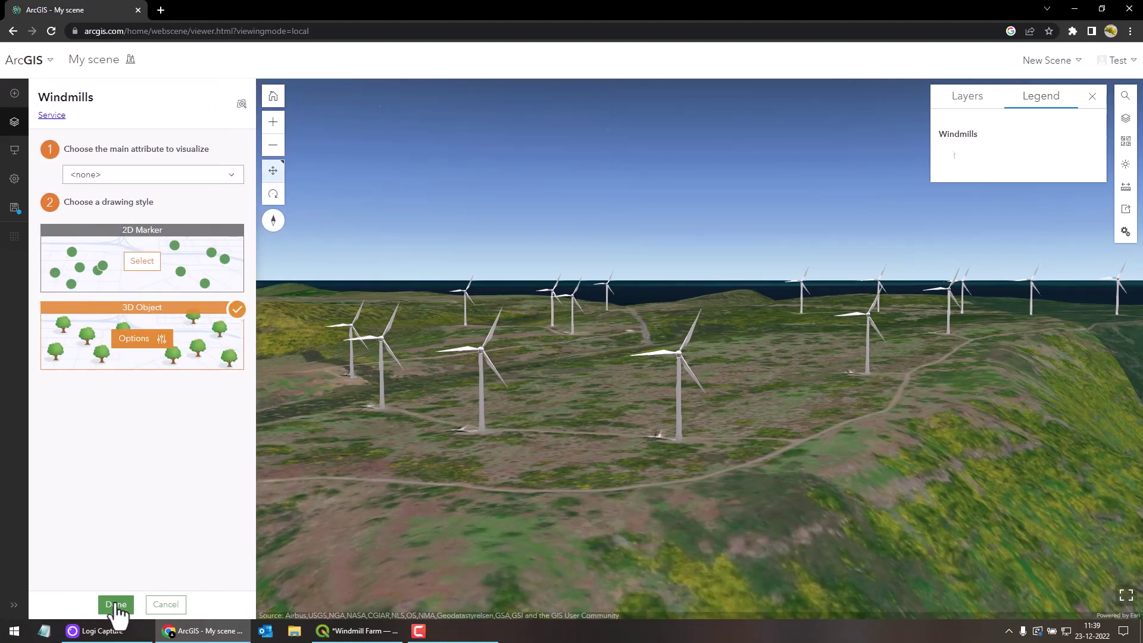
click(117, 604)
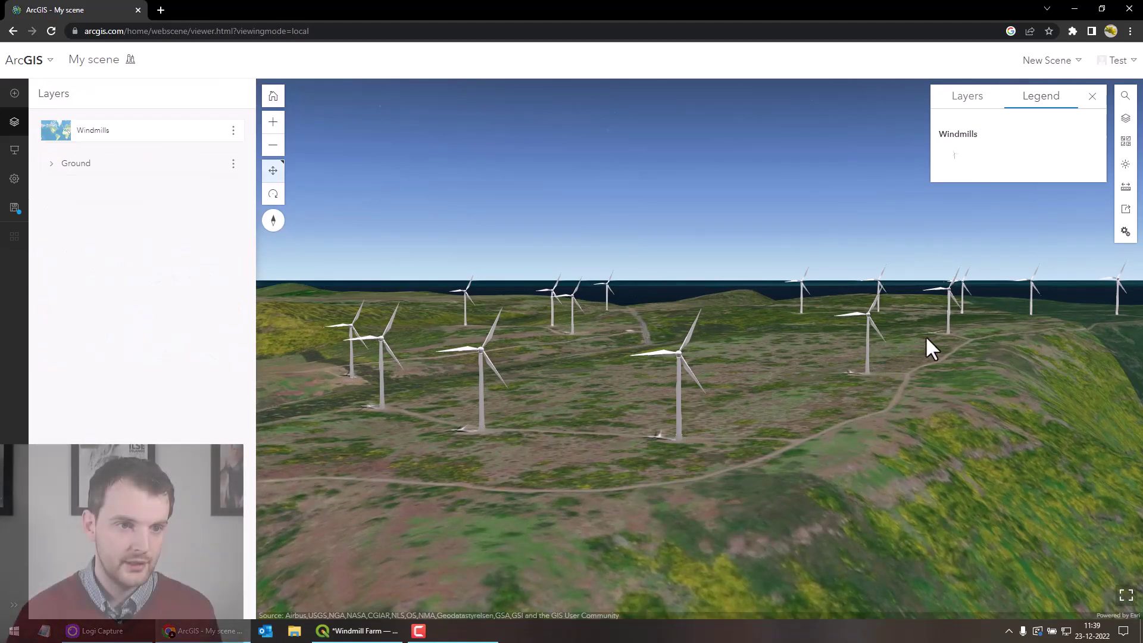
mouse_move(927, 345)
right_down()
mouse_move(834, 370)
mouse_move(1003, 365)
right_up()
scroll(914, 378, down, 3)
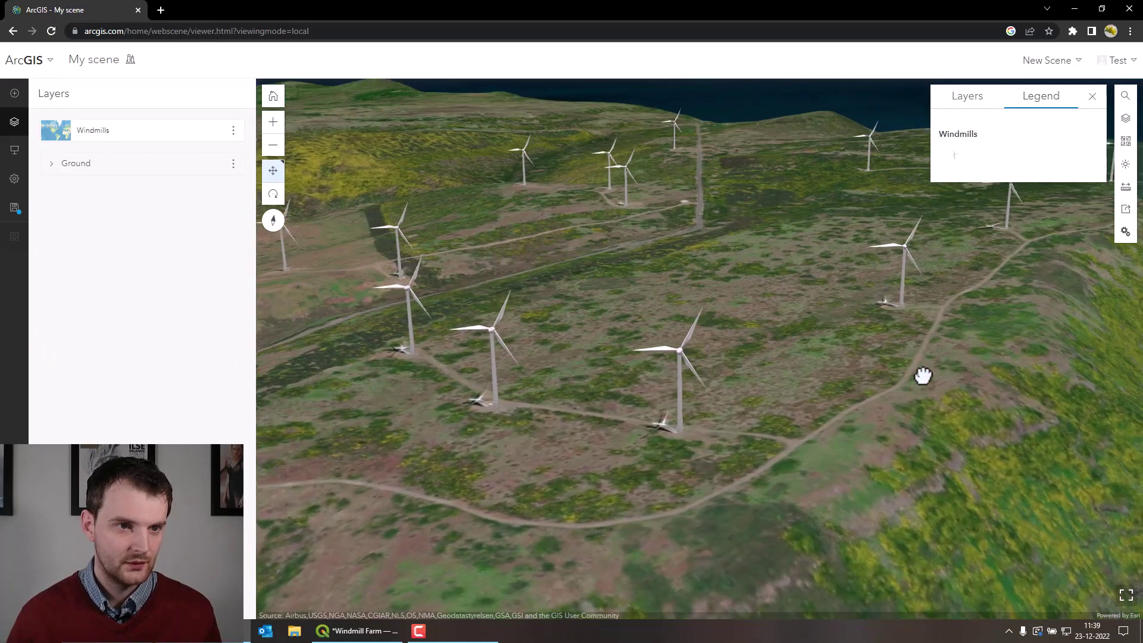
scroll(923, 378, down, 3)
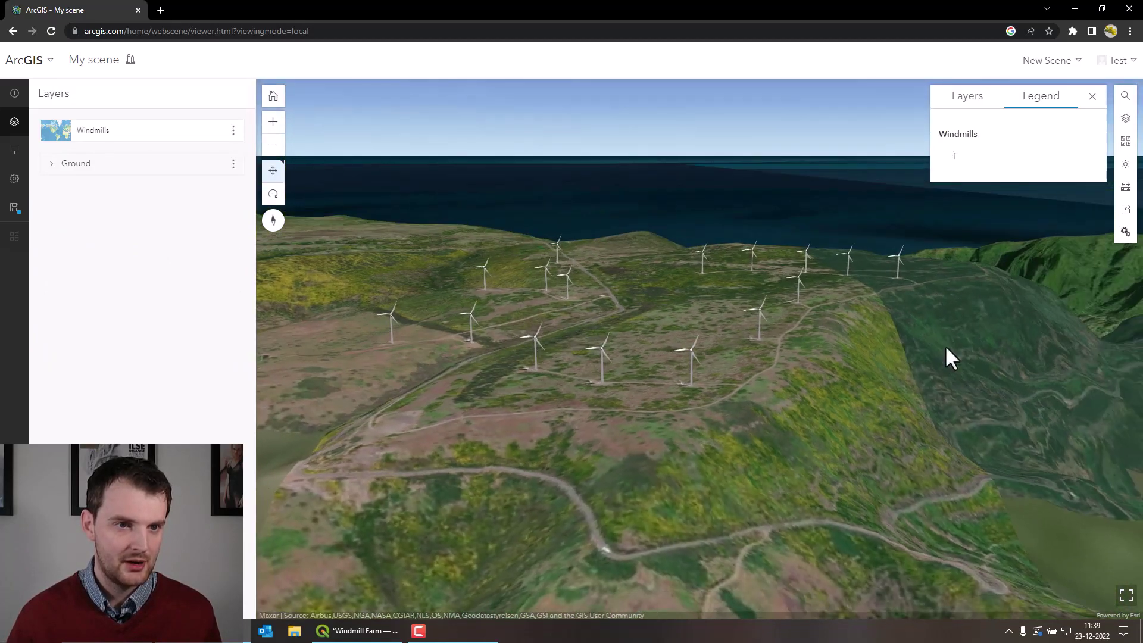
mouse_move(945, 357)
right_down()
mouse_move(834, 352)
mouse_move(893, 348)
right_up()
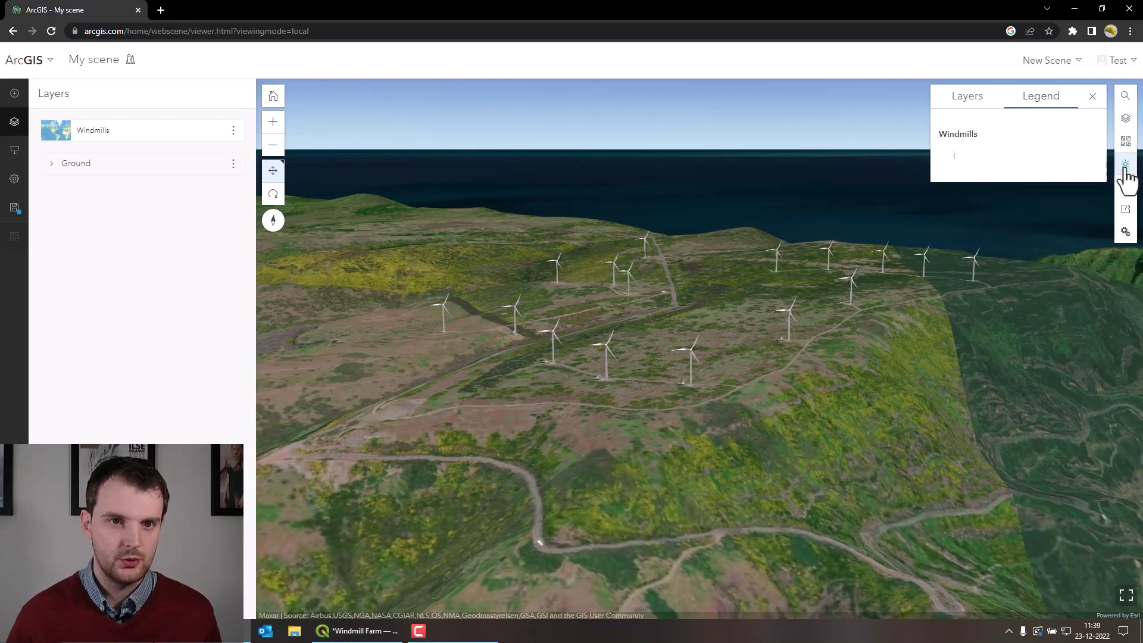
Adjust the Daylight time slider slightly so the turbine shadows shift.
click(1126, 167)
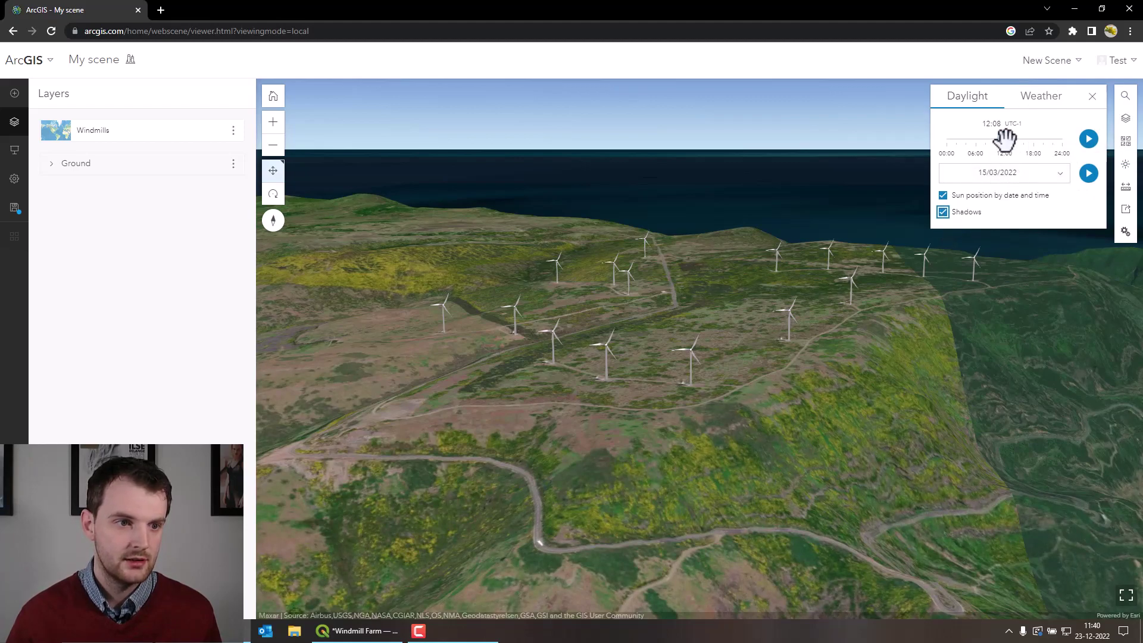
drag(1005, 139, 1019, 136)
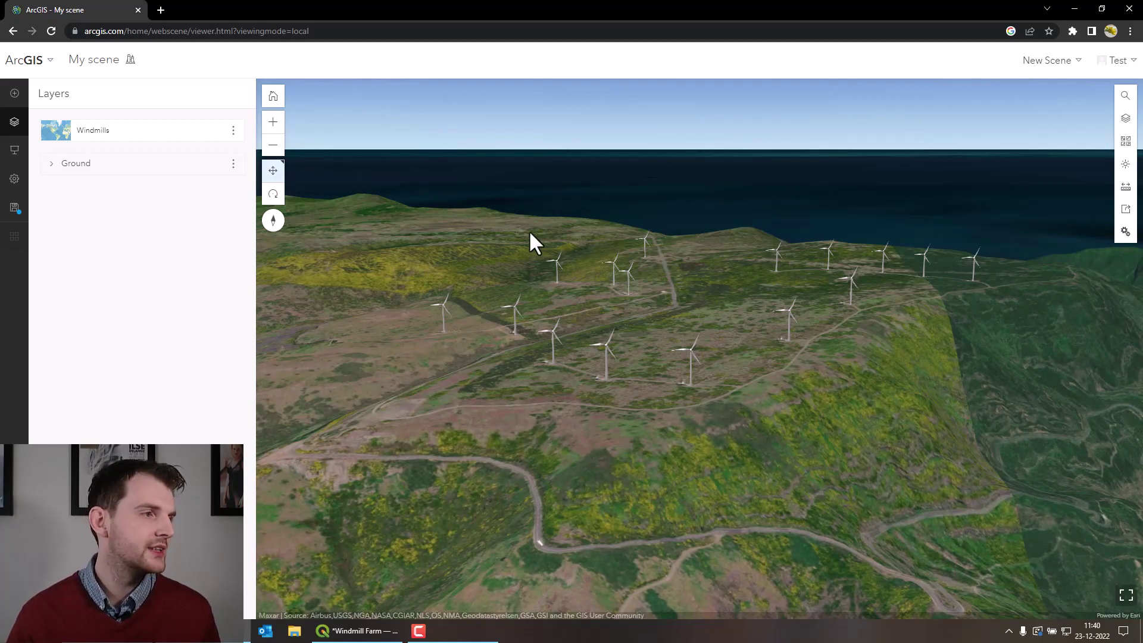
Save the scene to My Content with the title 'Windmill farm'.
click(42, 214)
drag(619, 290, 498, 265)
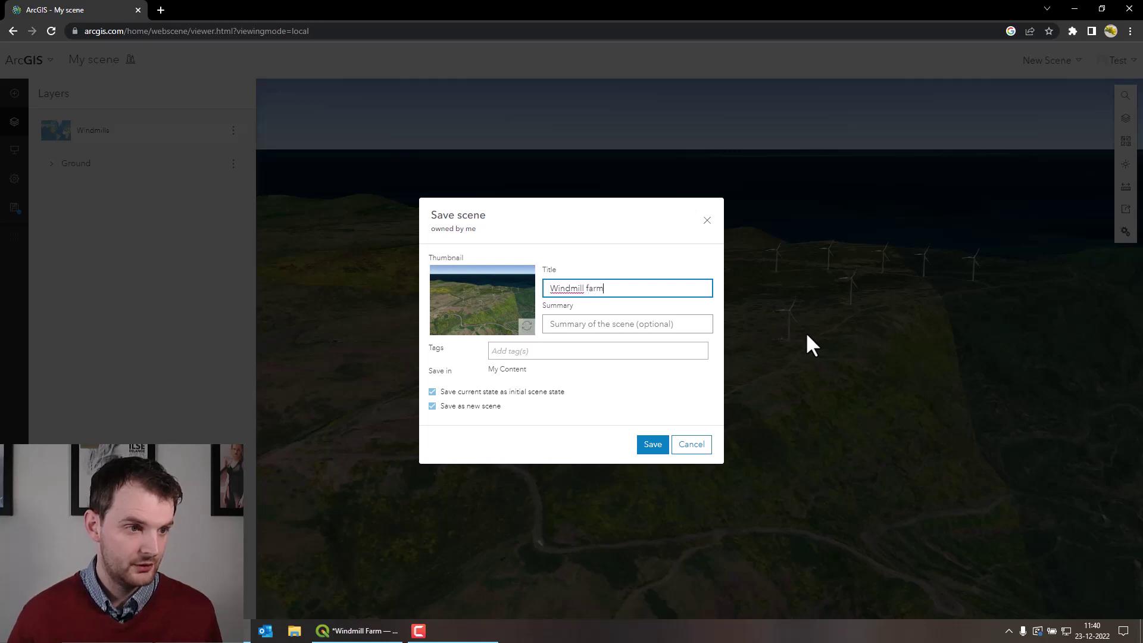
click(655, 447)
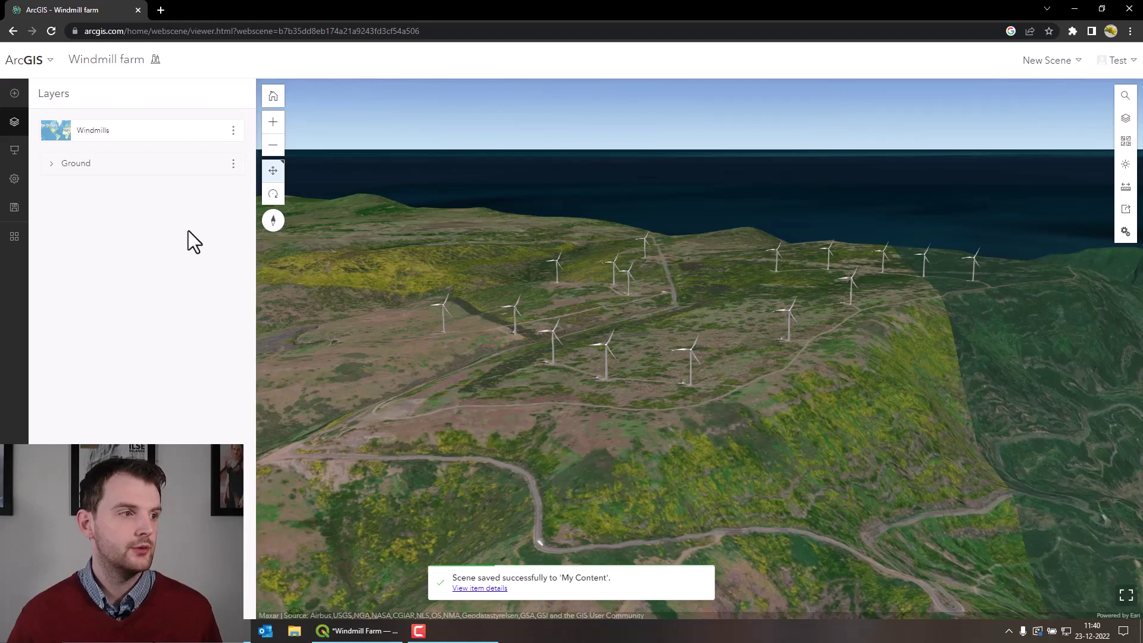
Create a 3D Viewer Instant App from the scene titled 'Windmill farm Webapp'.
click(19, 247)
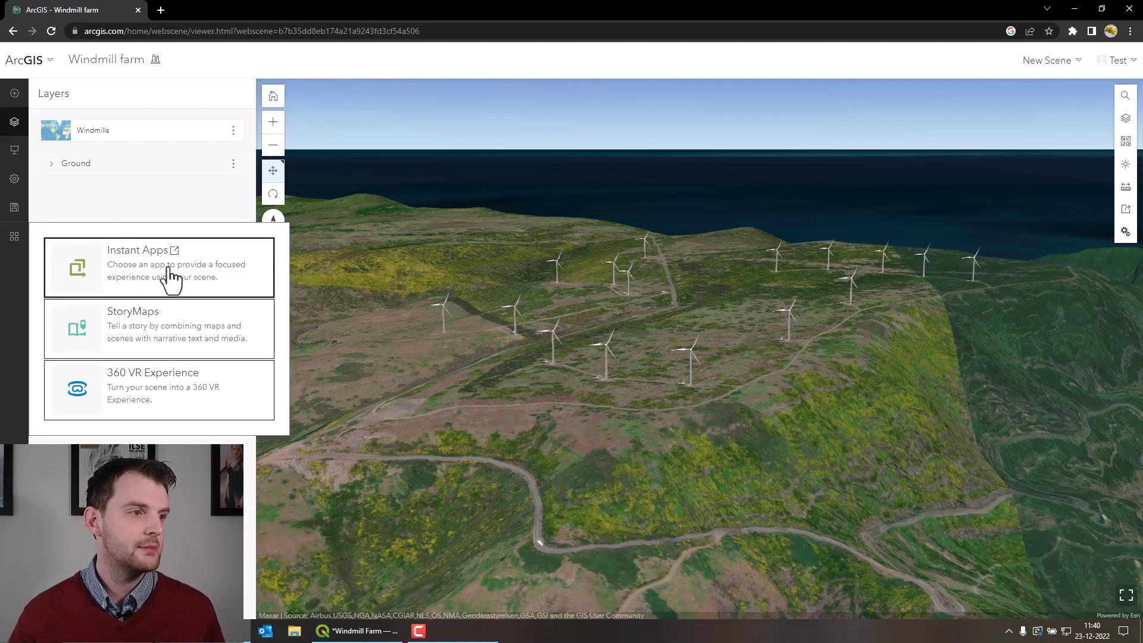
click(169, 279)
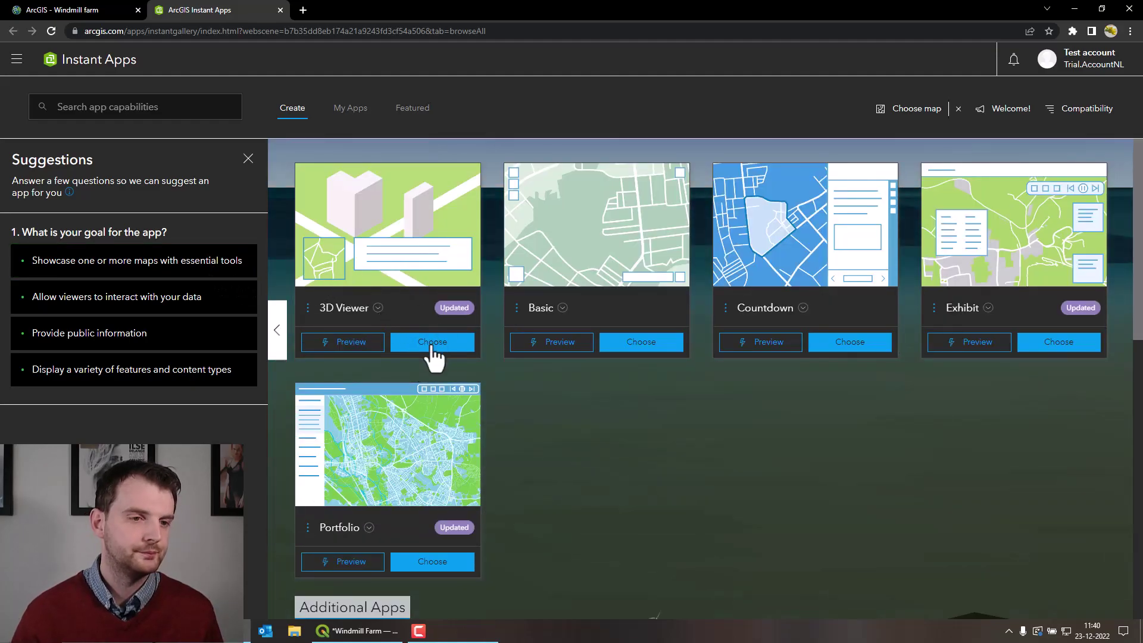
click(432, 346)
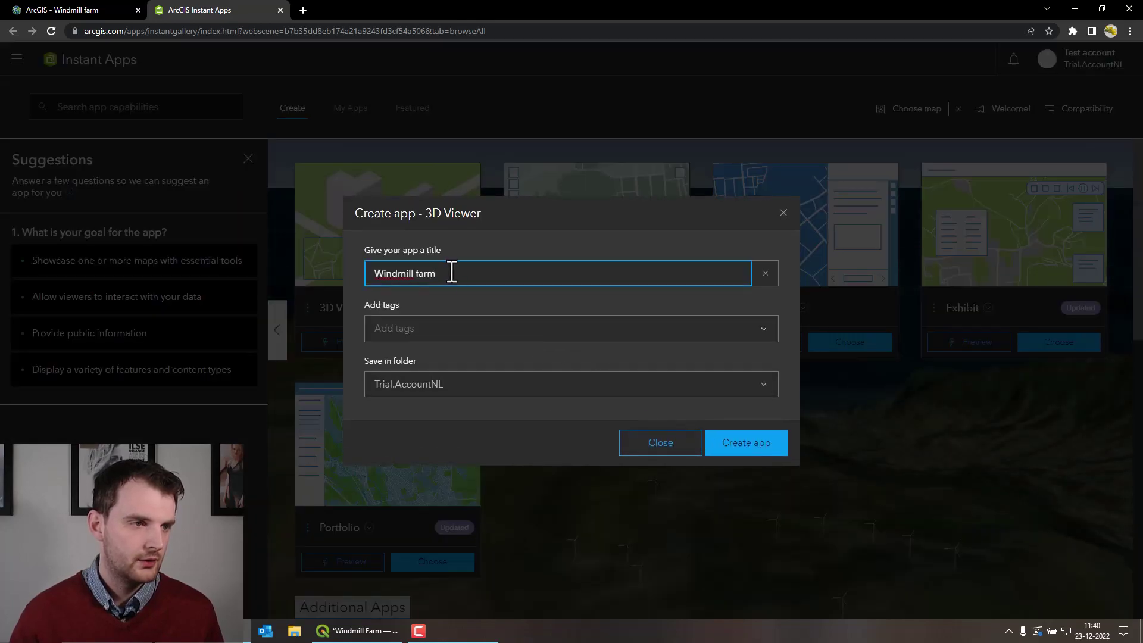
click(452, 273)
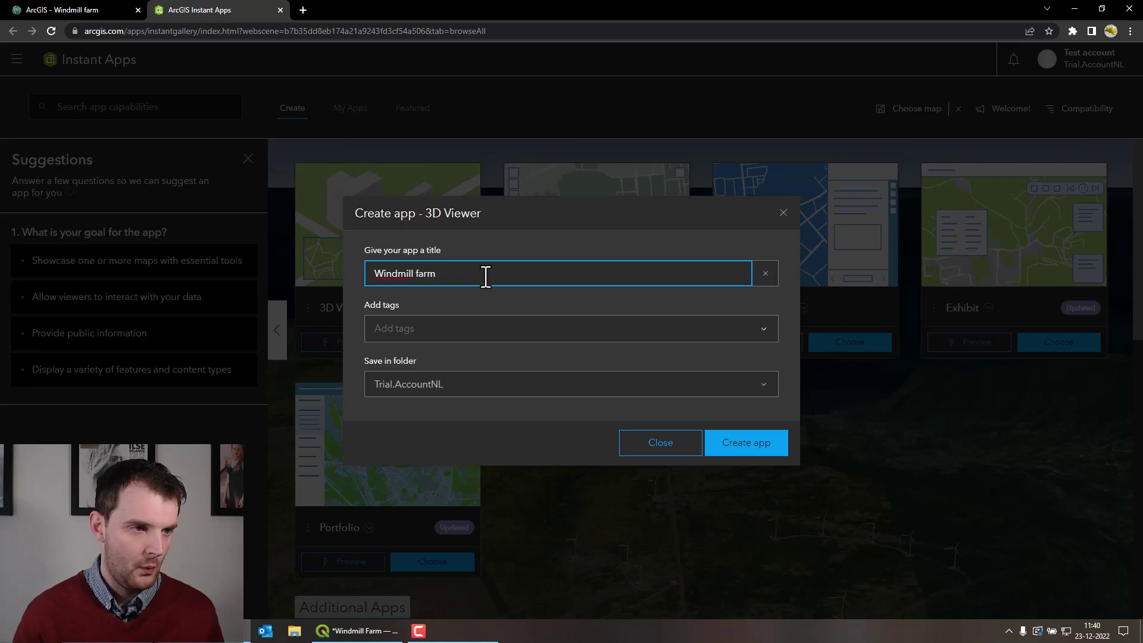
text( Webapp)
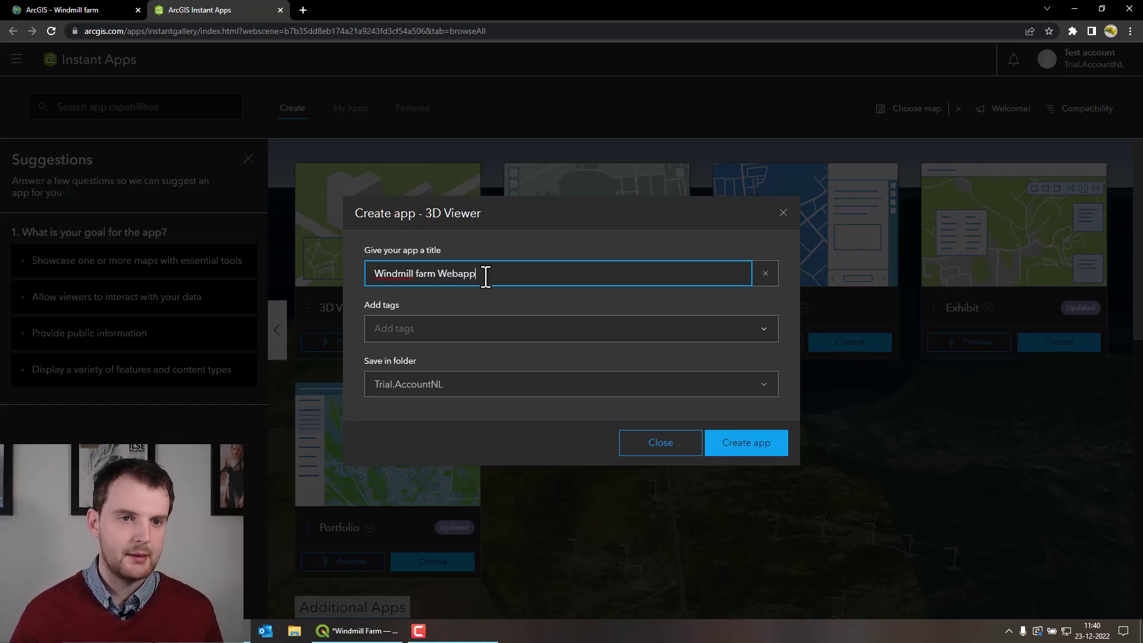
click(755, 436)
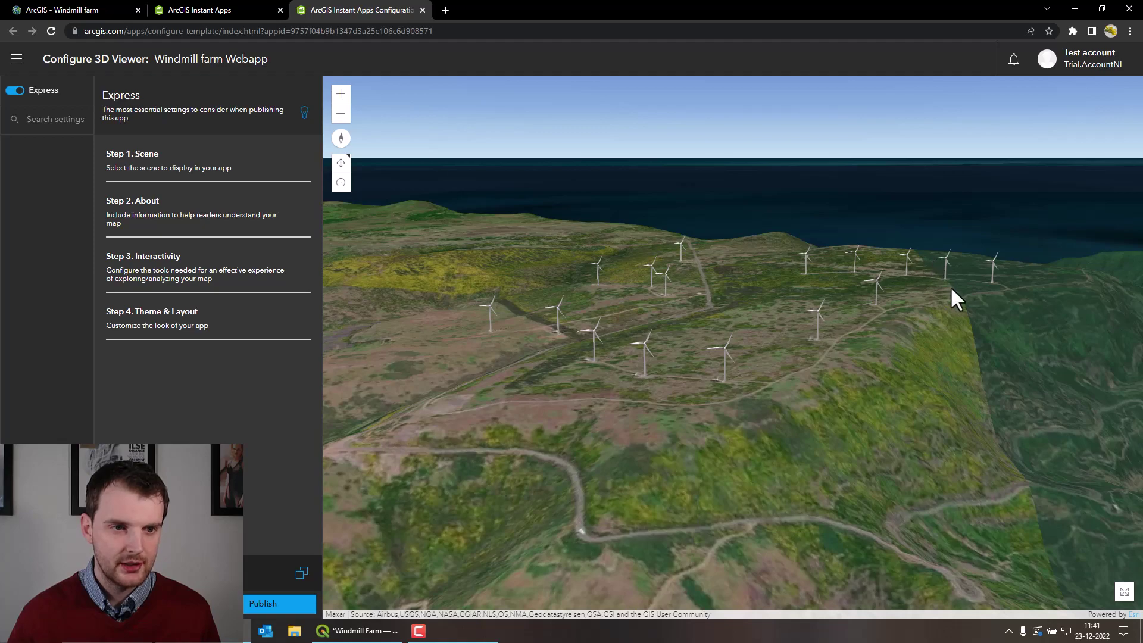
Tilt the configuration preview of the wind farm to lower the horizon.
drag(952, 291, 949, 289)
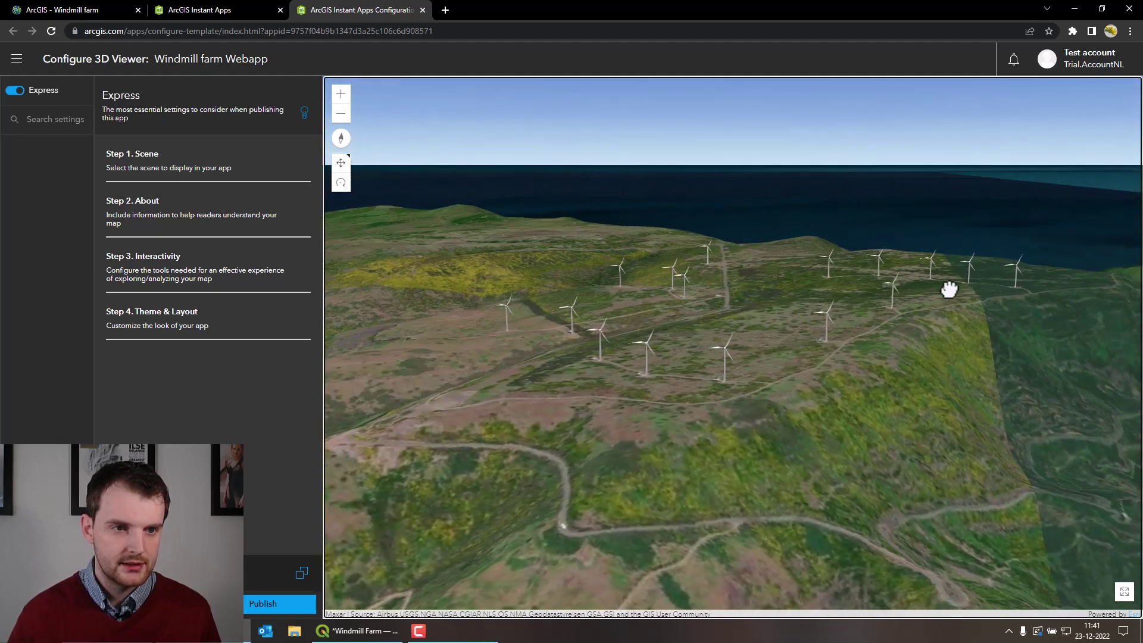
drag(949, 288, 934, 283)
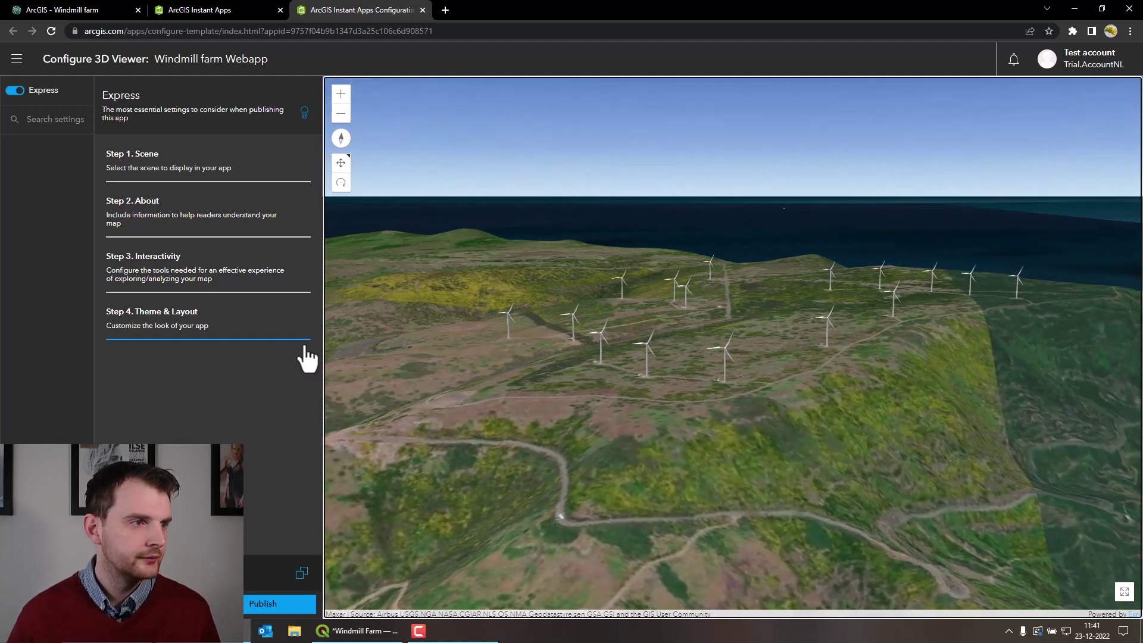
Confirm the scene in Step 1 and enable the Legend in Step 2, previewing the Windmills legend.
click(230, 178)
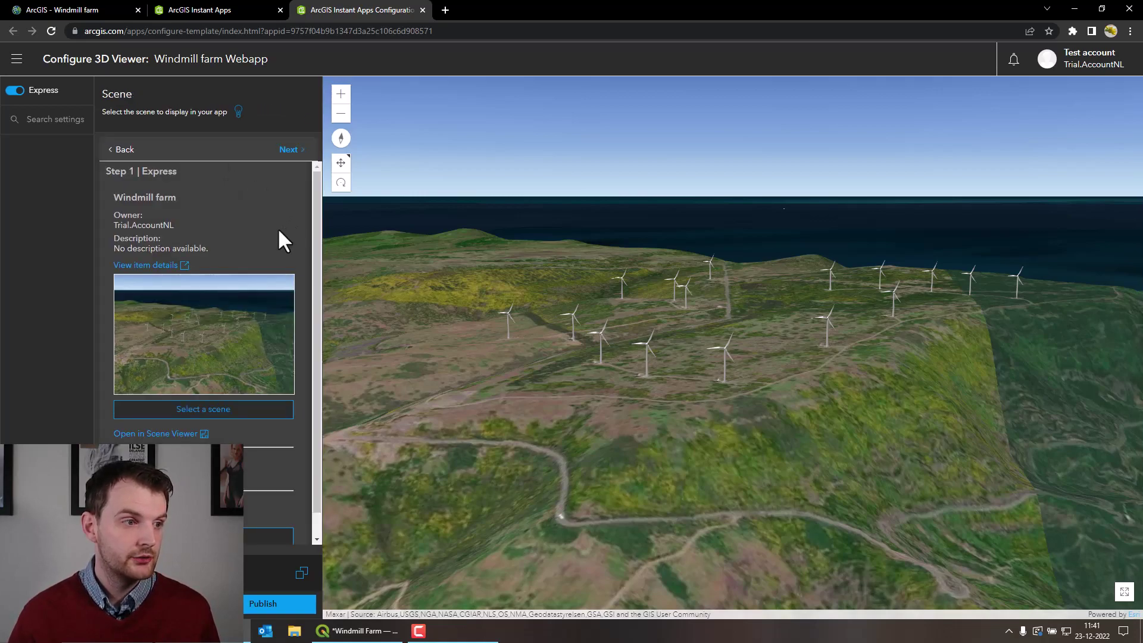
click(291, 150)
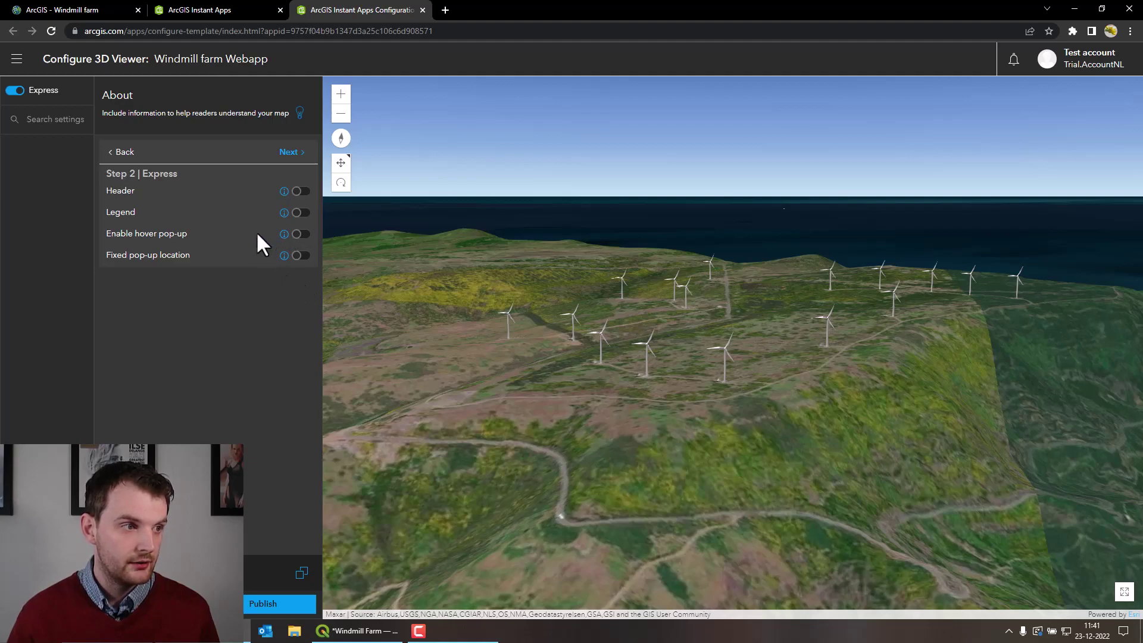
click(300, 212)
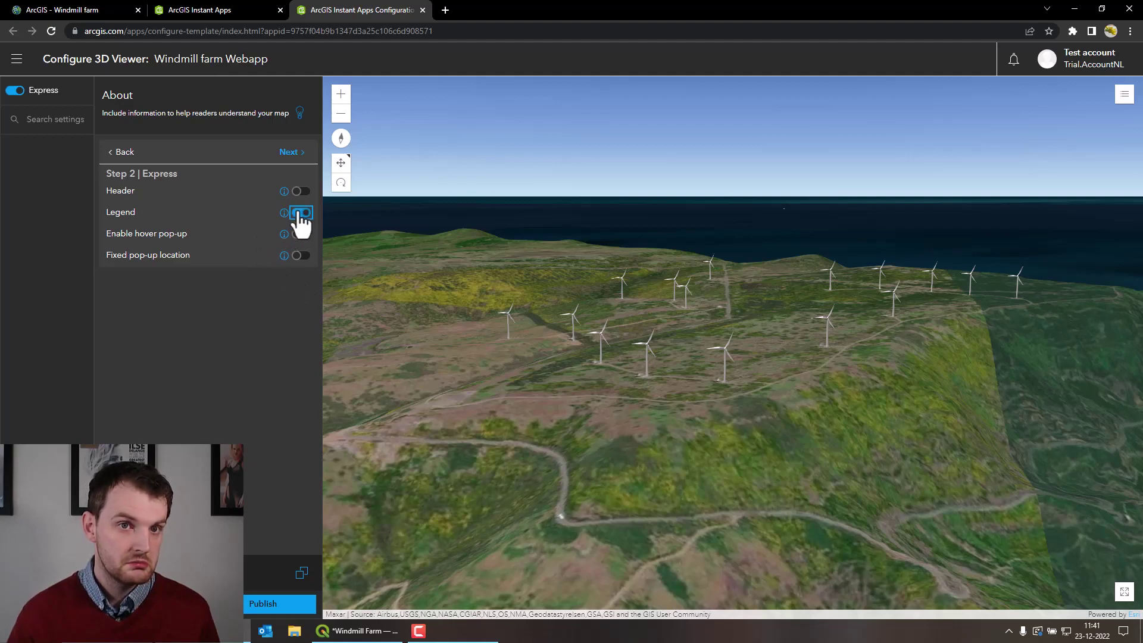
click(1125, 95)
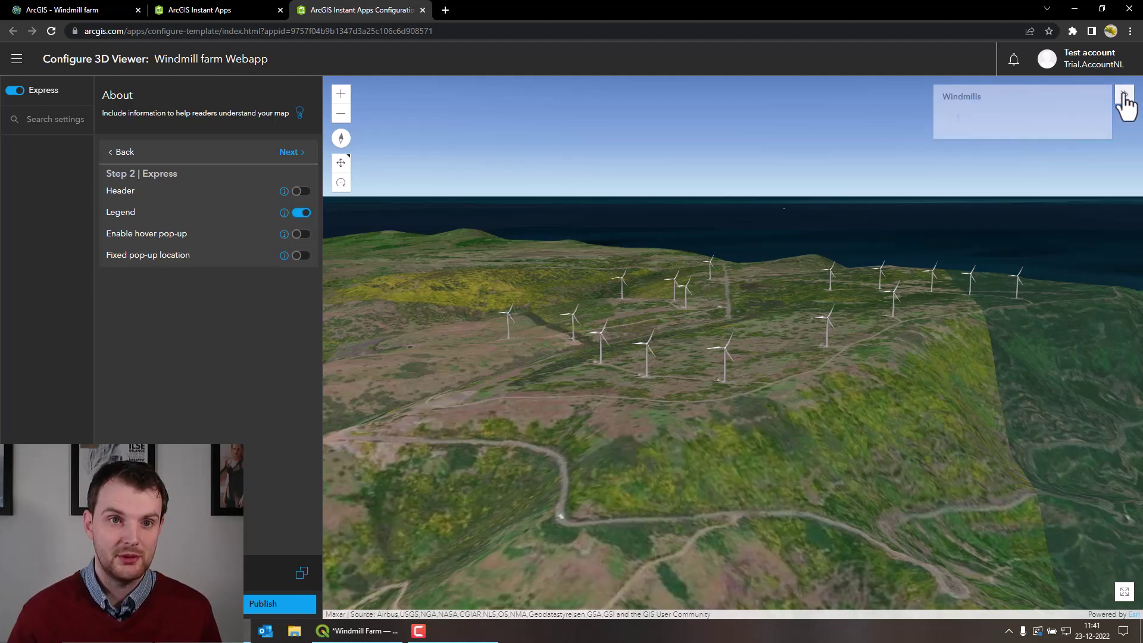
click(1125, 96)
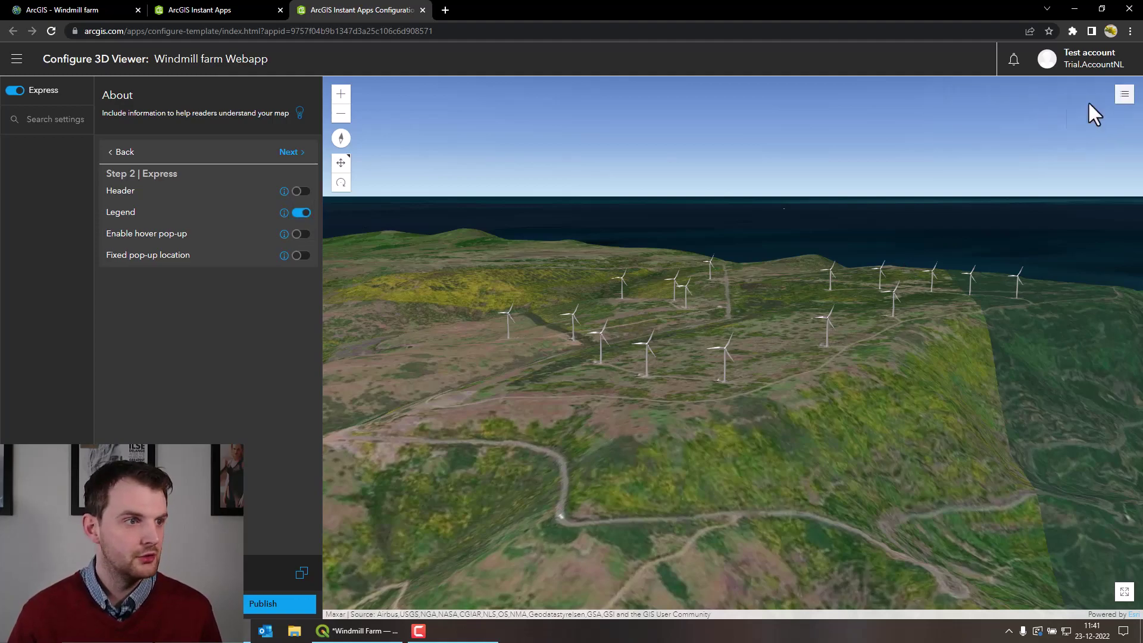
Enable a header showing the app title and advance to the Interactivity step.
click(298, 193)
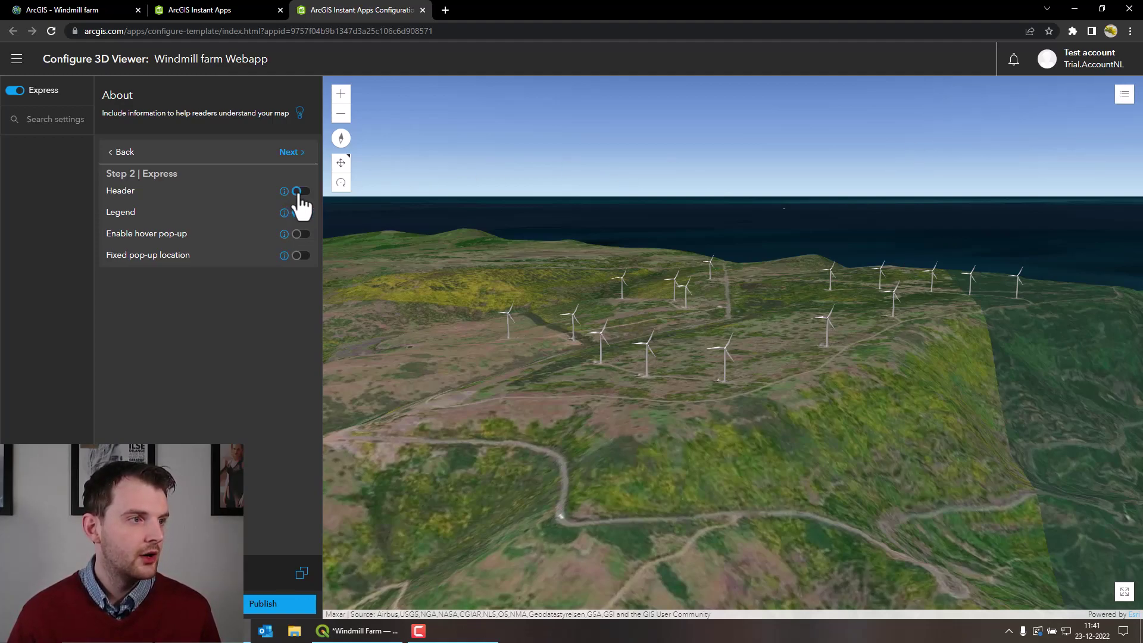
click(300, 196)
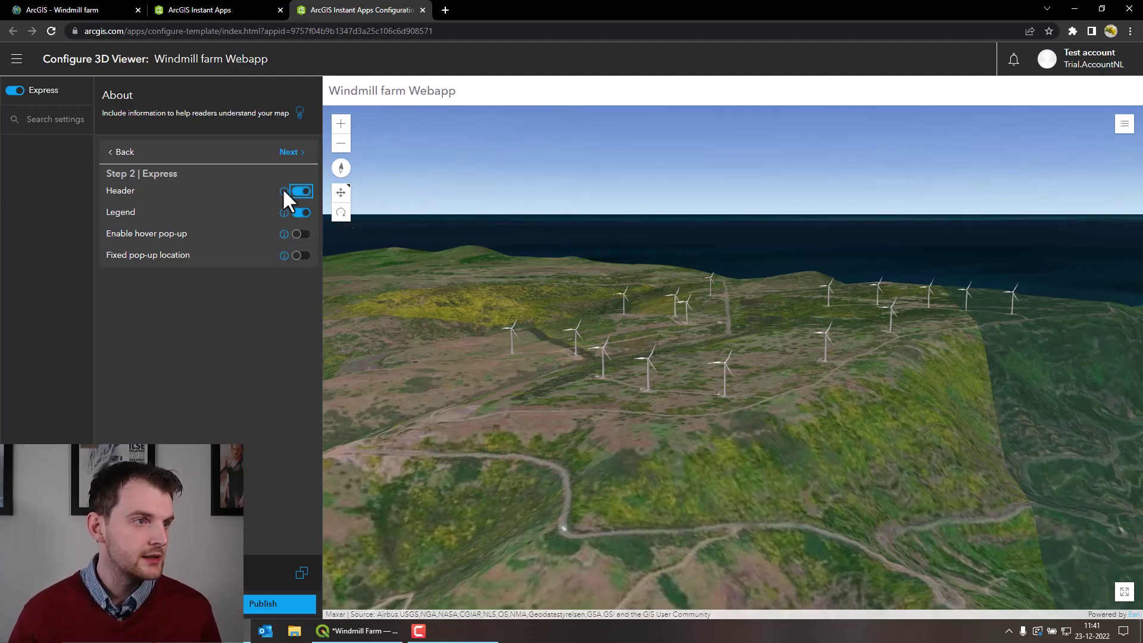
click(289, 153)
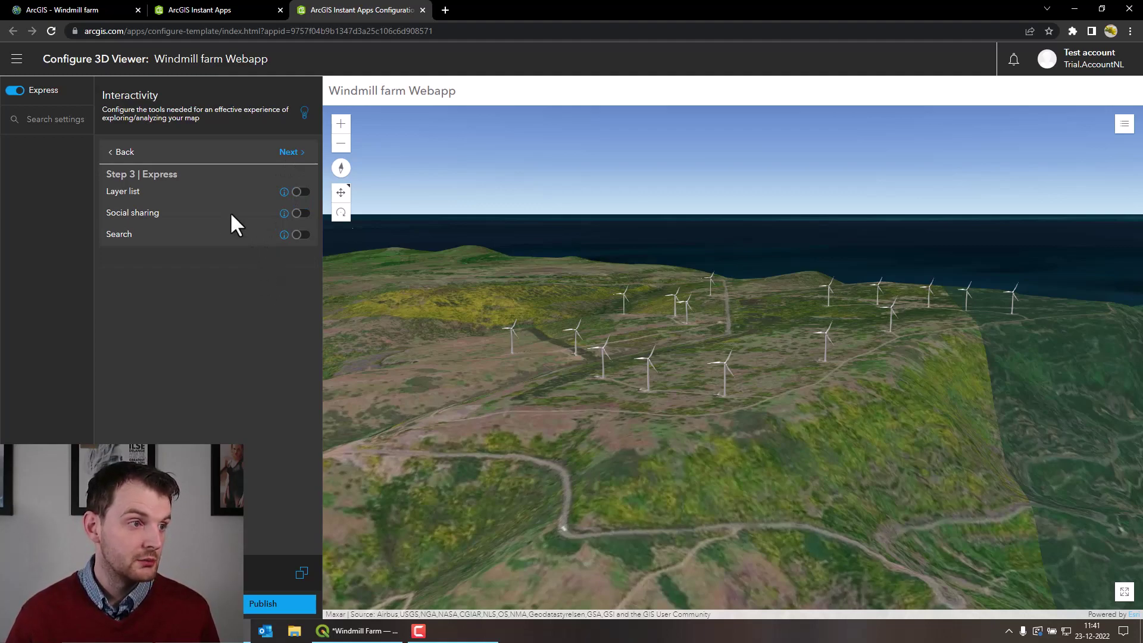
Enable social sharing, keep Light mode and apply the Forest preset theme.
click(298, 215)
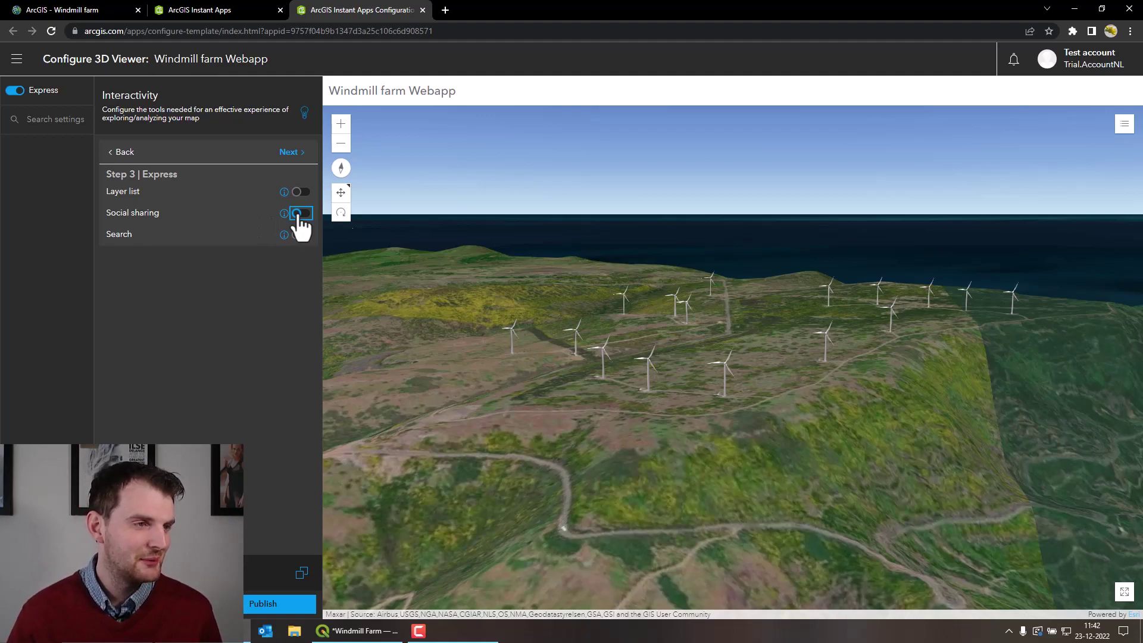
click(293, 154)
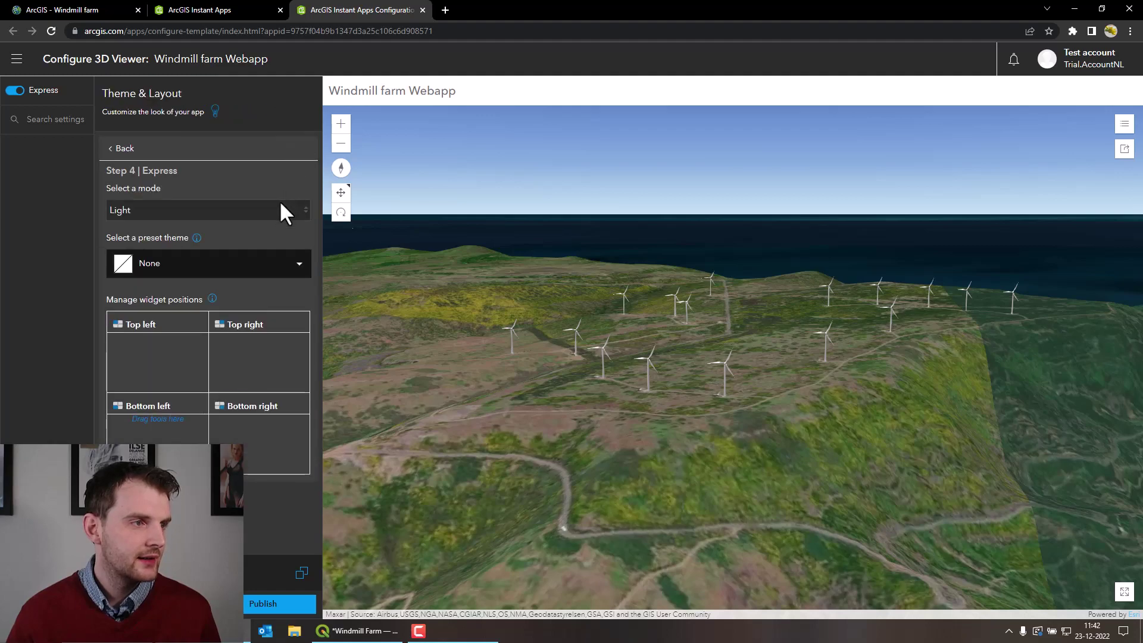
click(231, 211)
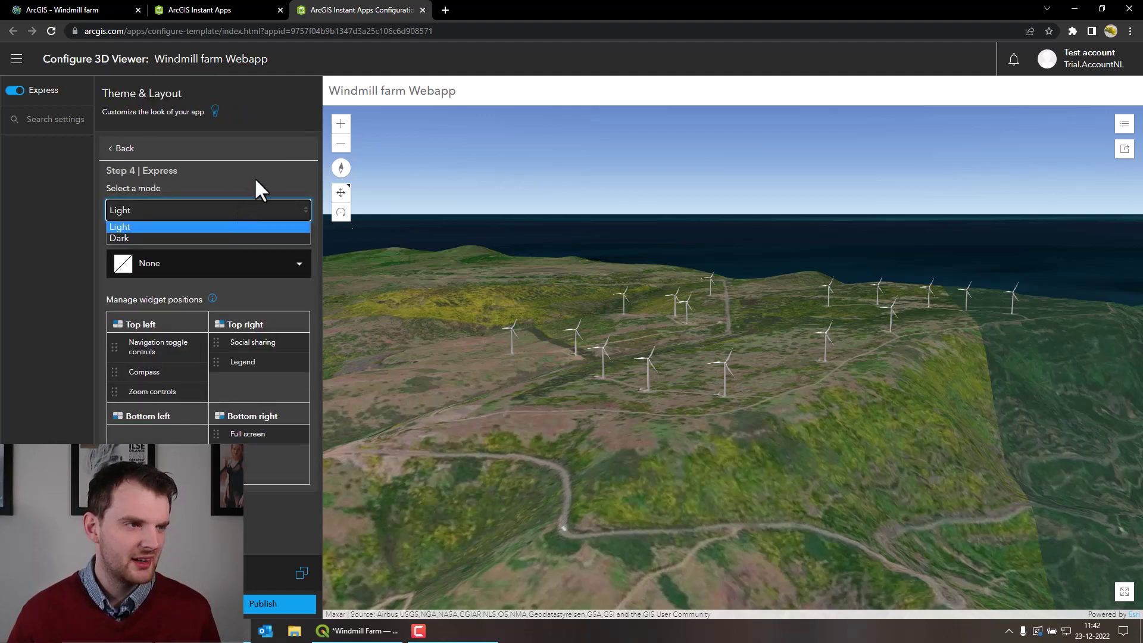
click(234, 227)
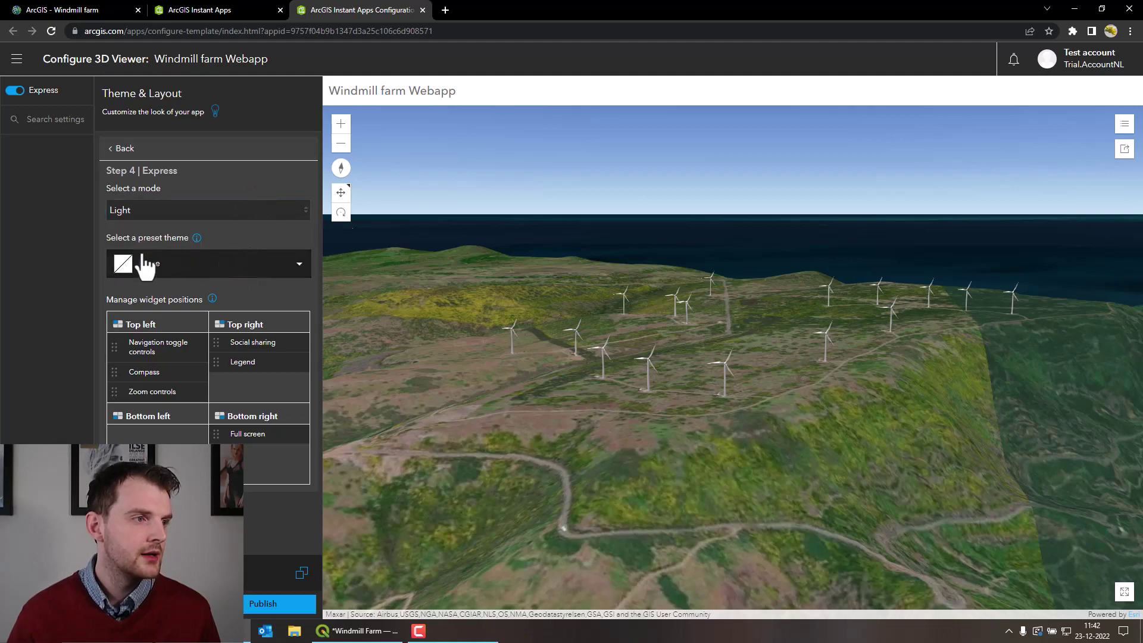
click(227, 273)
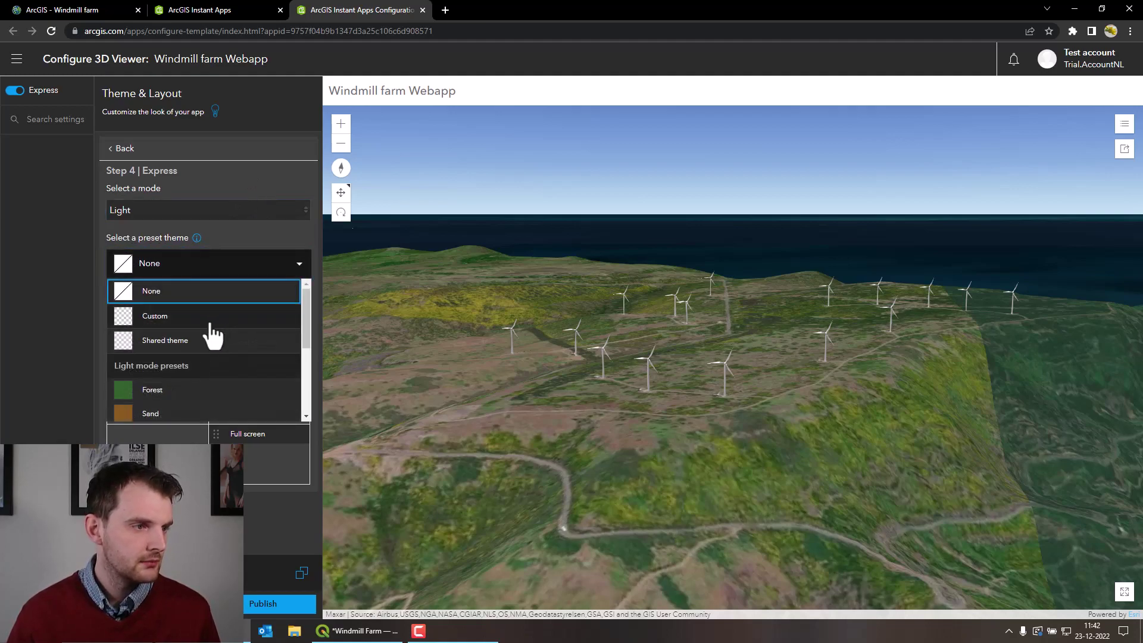
scroll(205, 331, down, 1)
scroll(187, 345, down, 1)
scroll(186, 344, up, 1)
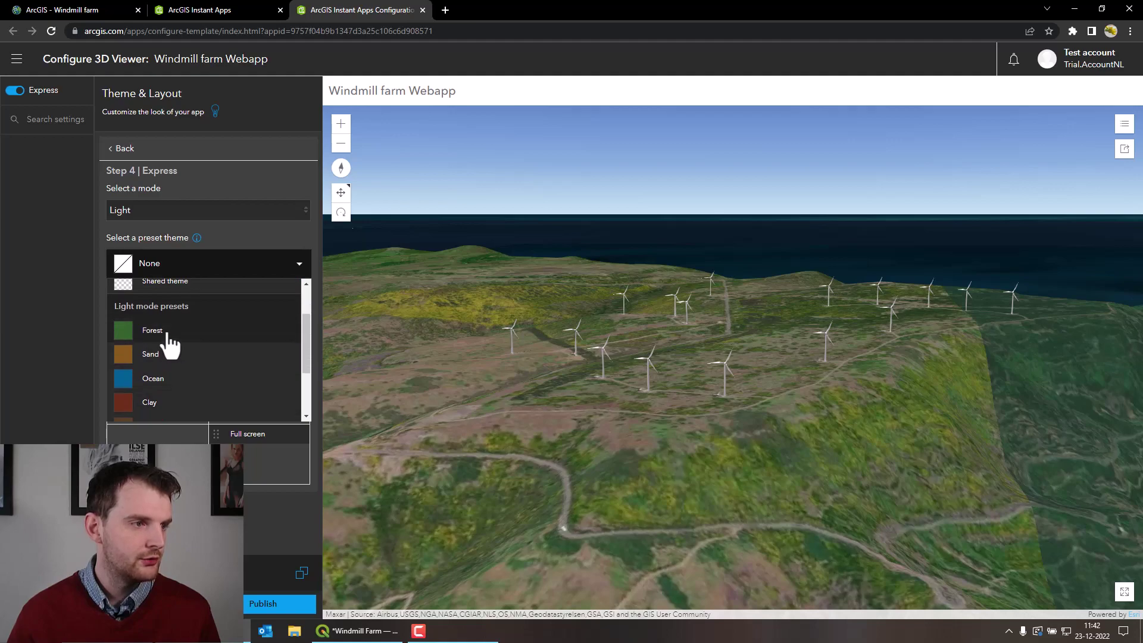
click(168, 332)
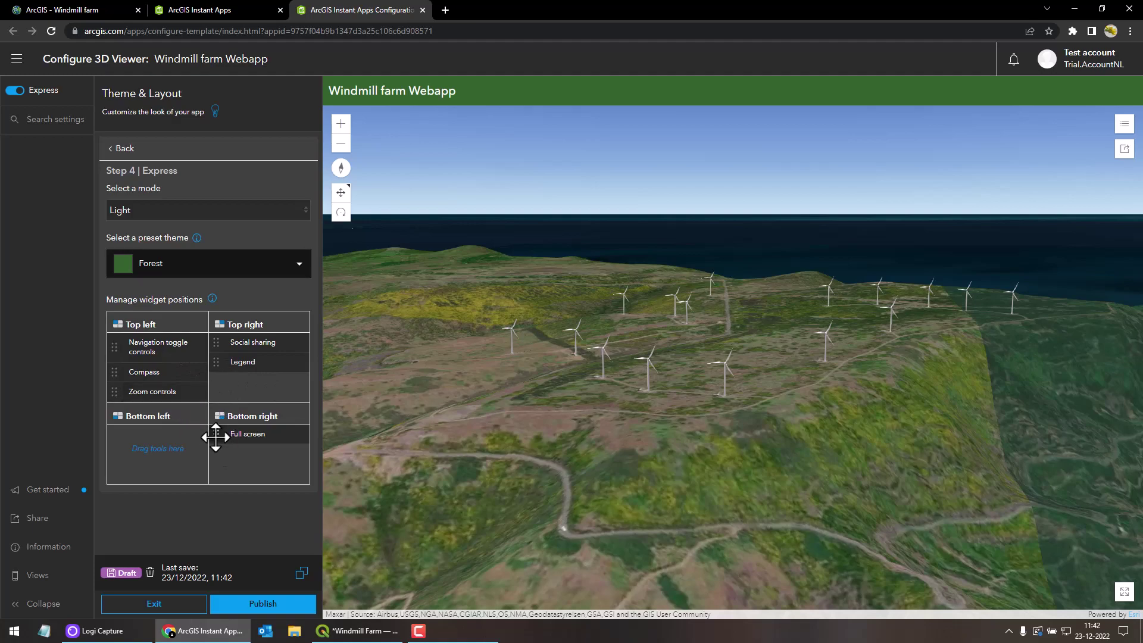
Move Full screen, Legend and Social sharing into the Top left widget group.
drag(215, 436, 137, 392)
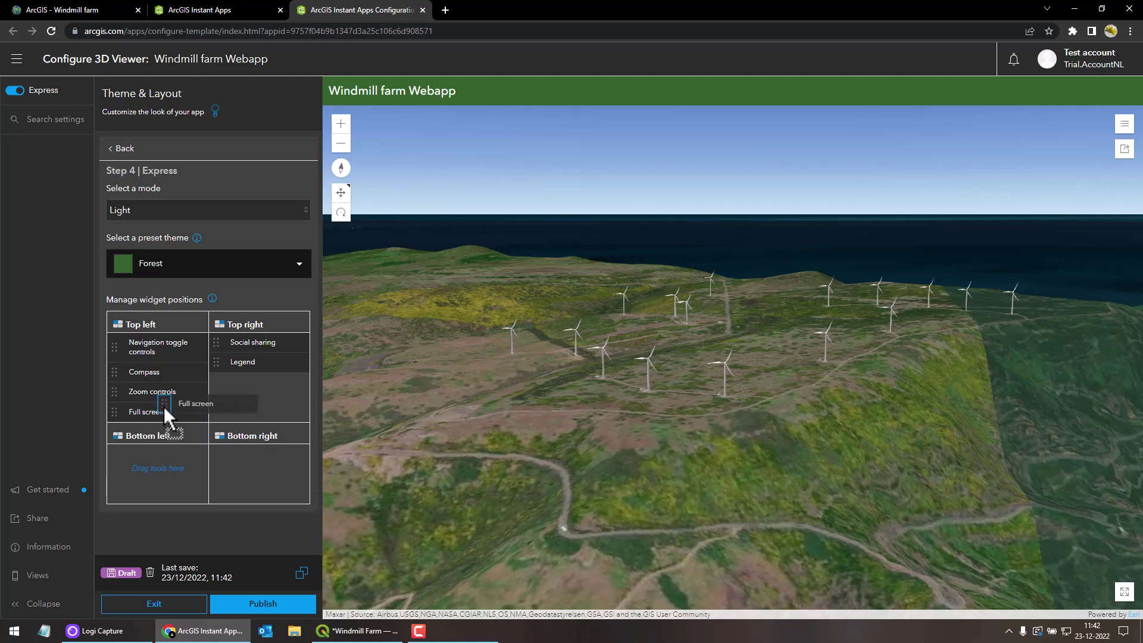
drag(219, 362, 144, 354)
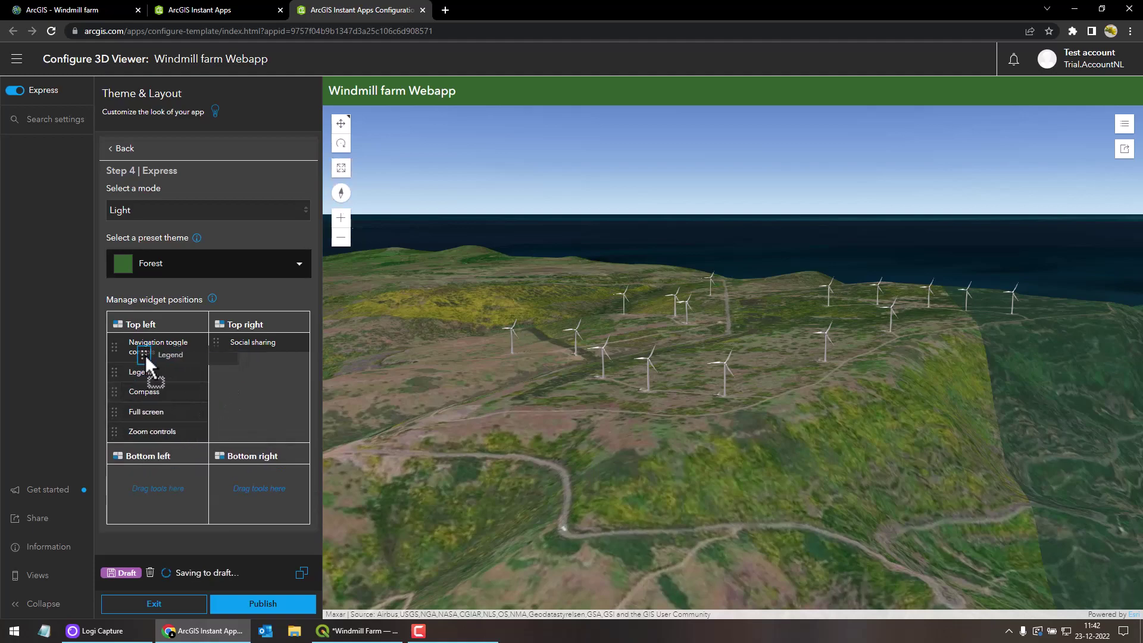
mouse_move(219, 343)
mouse_down()
mouse_move(170, 425)
mouse_move(142, 438)
mouse_up()
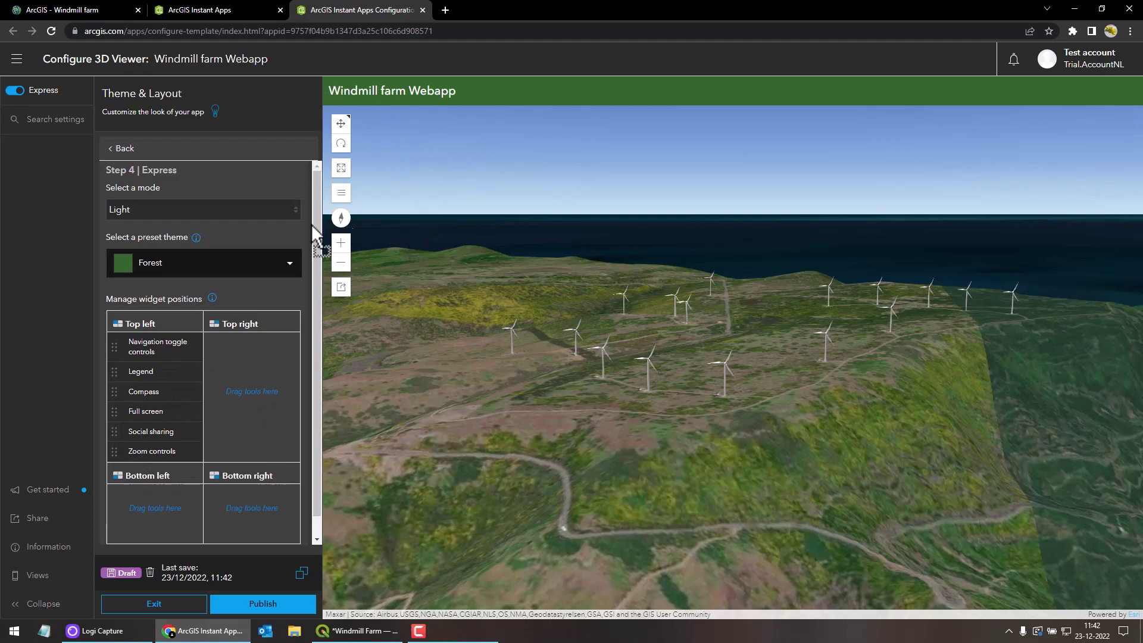
Publish the Windmill farm Webapp and confirm.
click(262, 605)
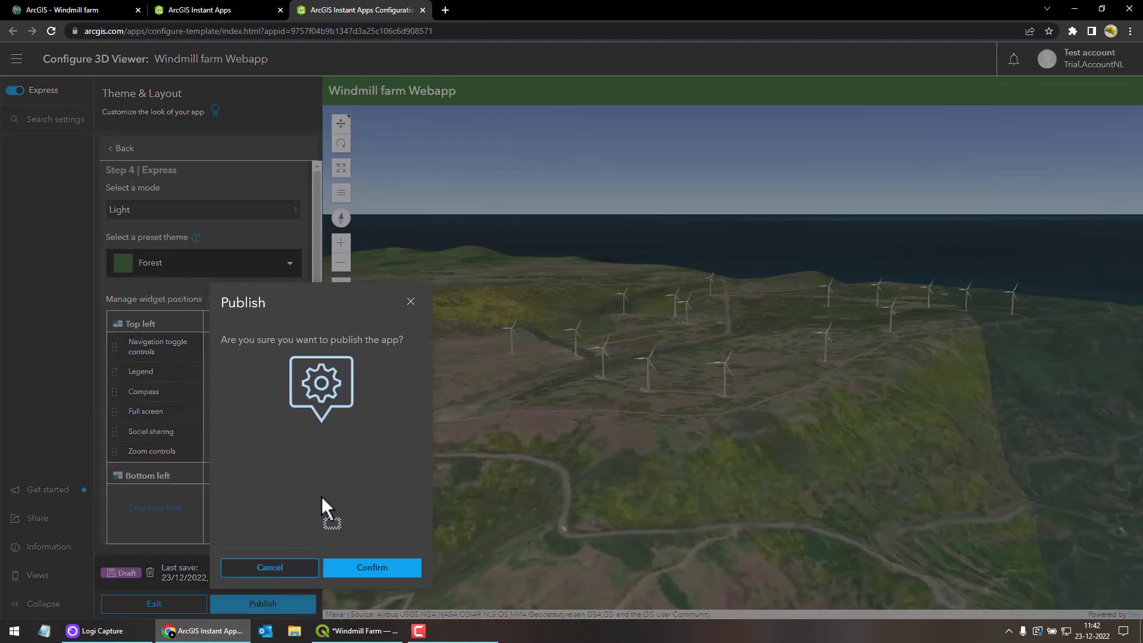
click(377, 567)
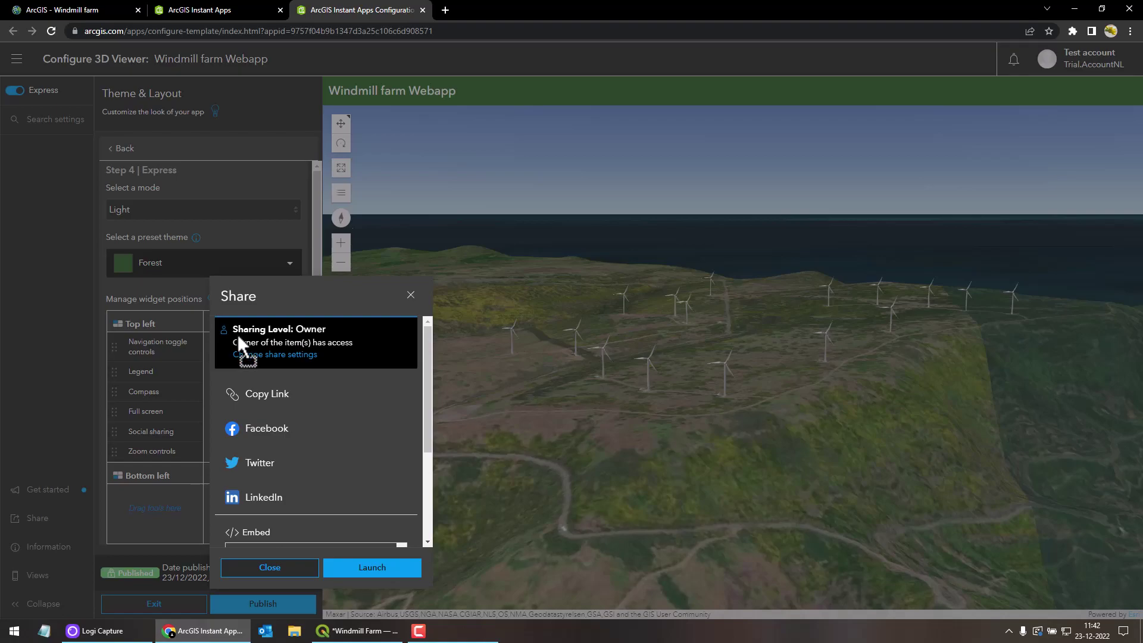
Share the app with Iedereen (openbaar), save, and update the dependent Windmill farm scene.
click(267, 354)
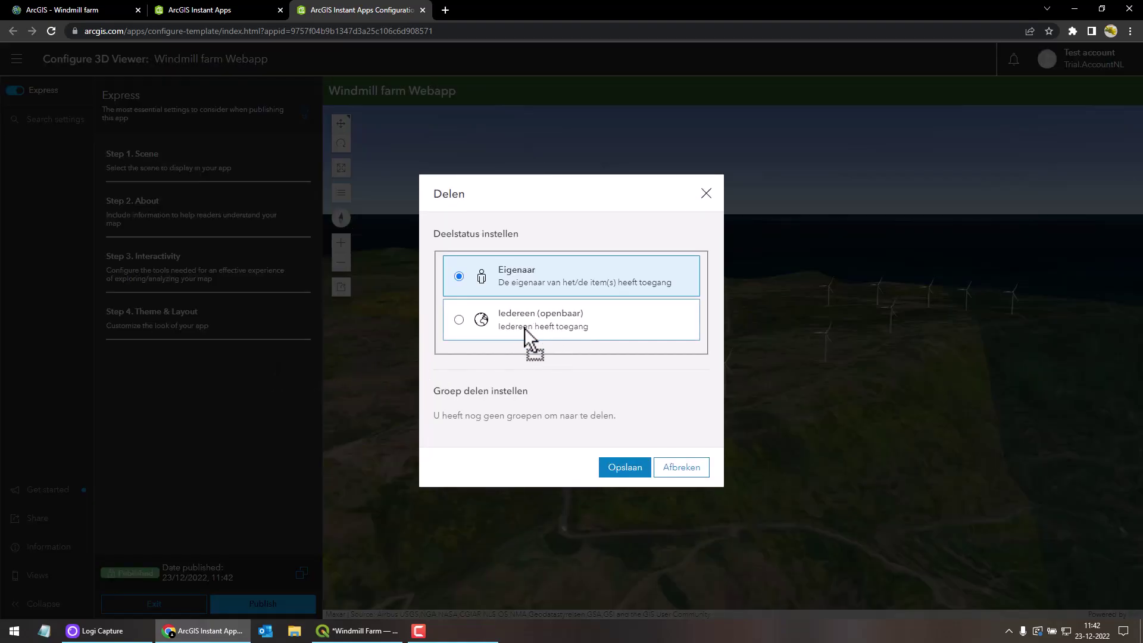
click(525, 328)
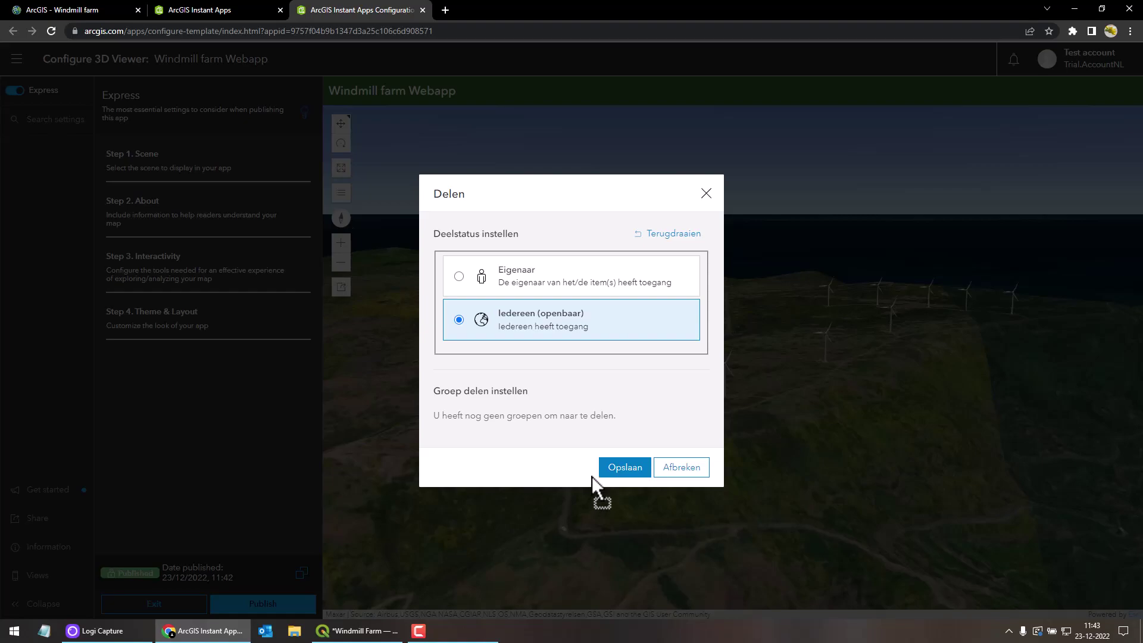
click(621, 466)
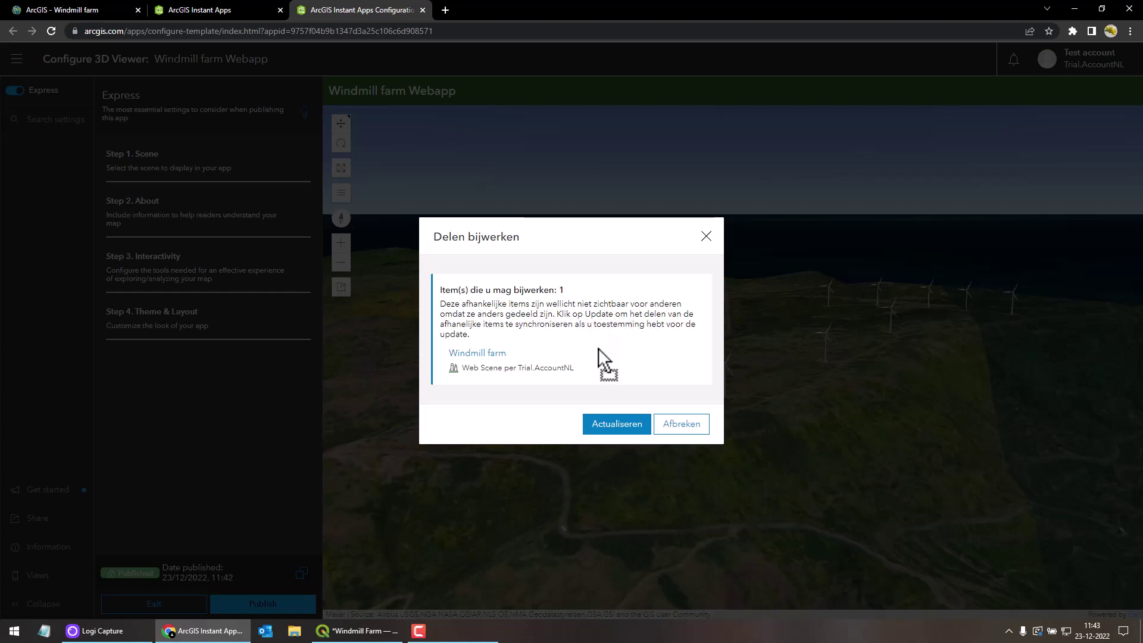
click(614, 426)
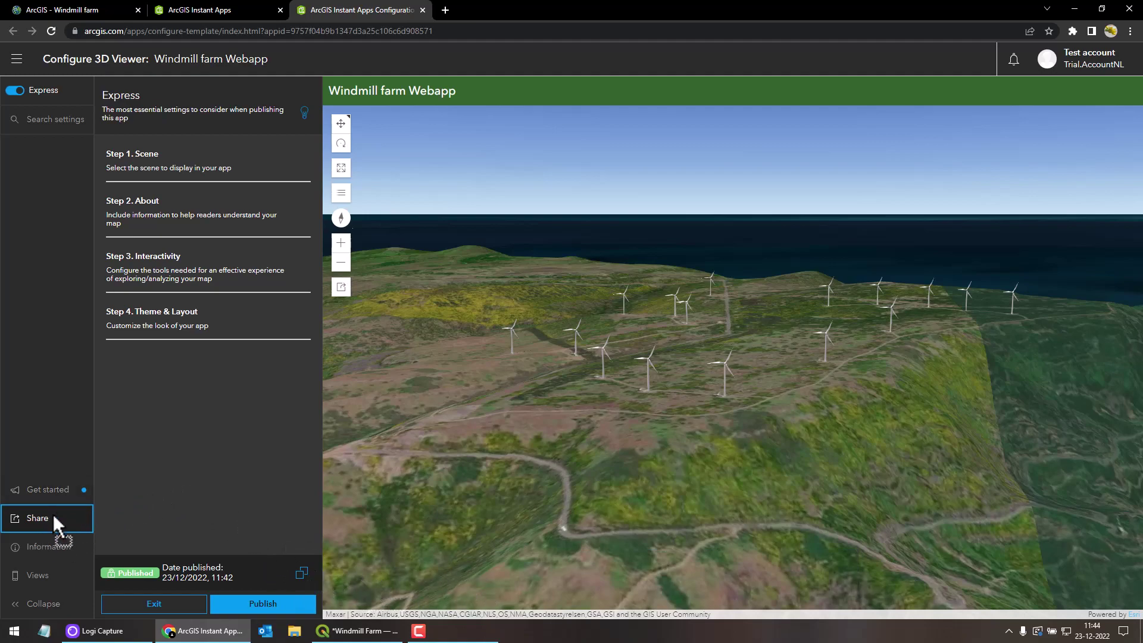
Republish the now-public app and copy its link from the Share panel.
click(255, 604)
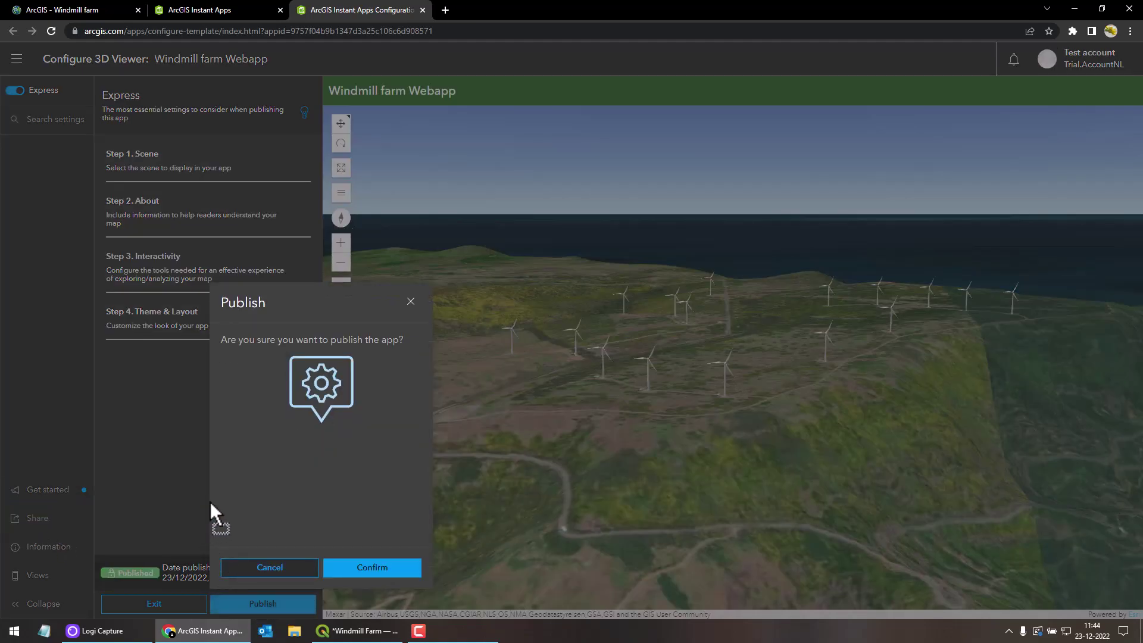
click(333, 565)
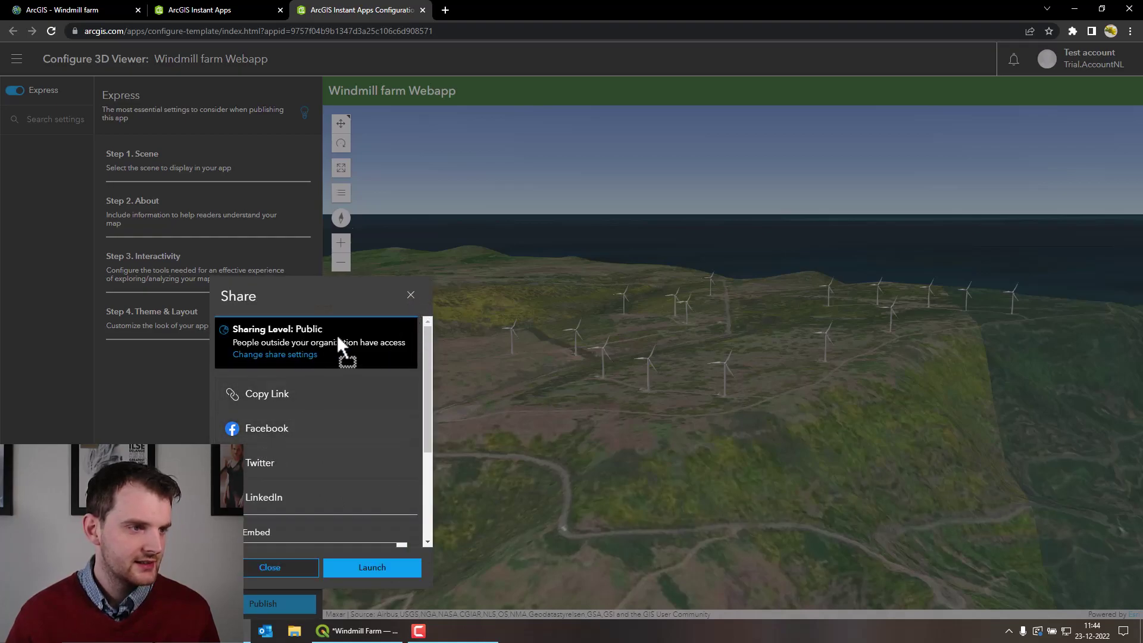
drag(337, 333, 225, 325)
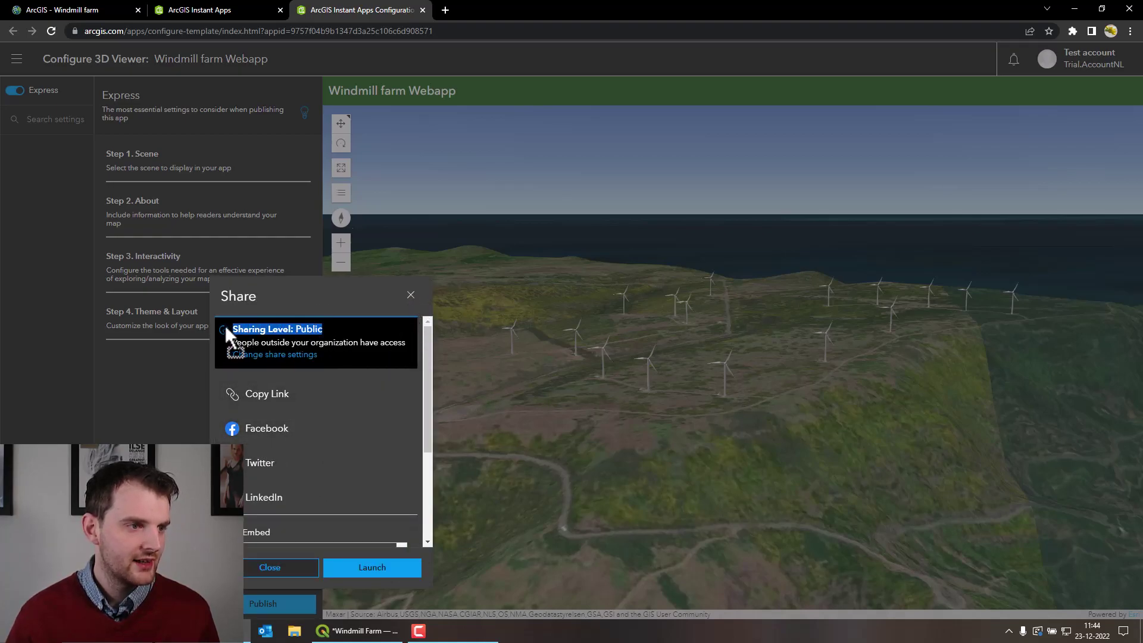
click(281, 393)
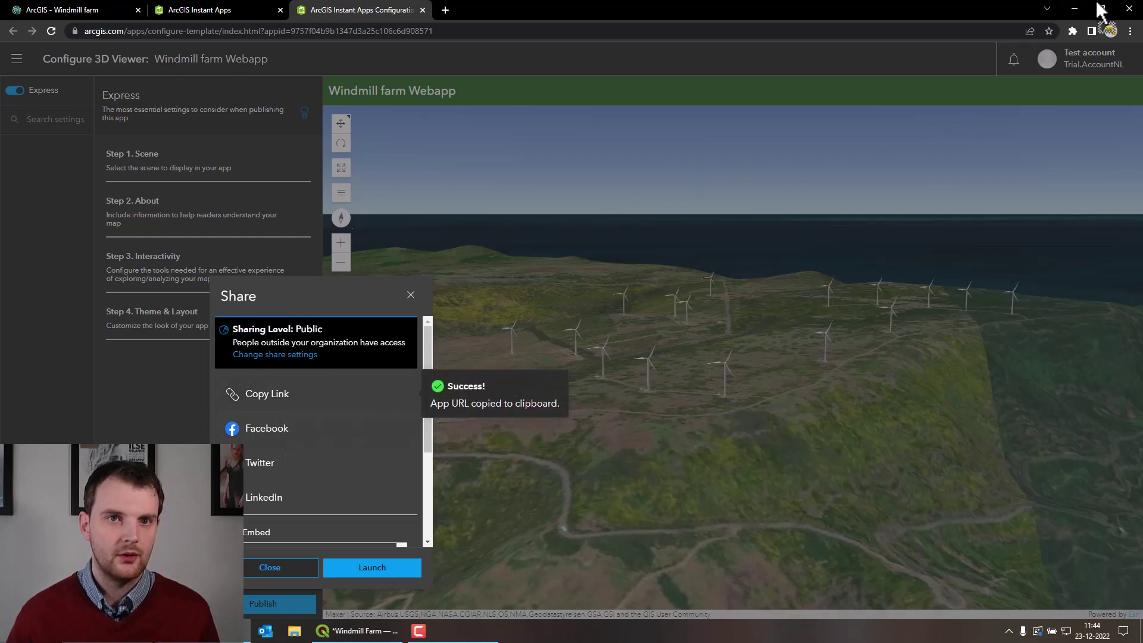
Open a new incognito window from the Chrome menu.
click(1128, 30)
click(1004, 78)
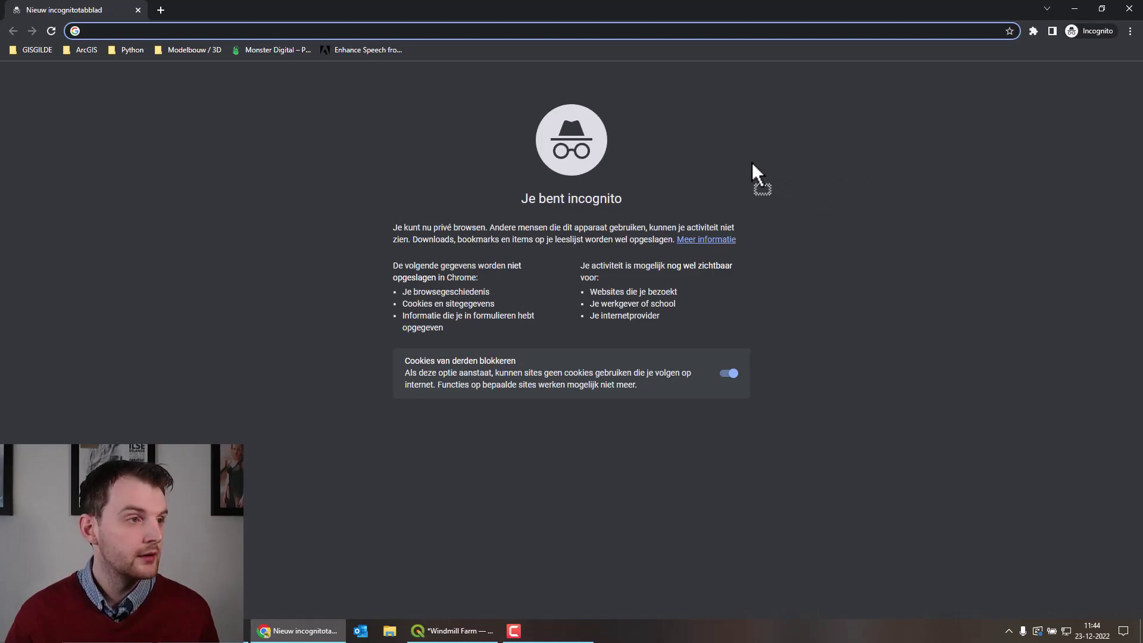
Load the published app from the pasted link in the incognito window.
key(ctrl+v)
key(Return)
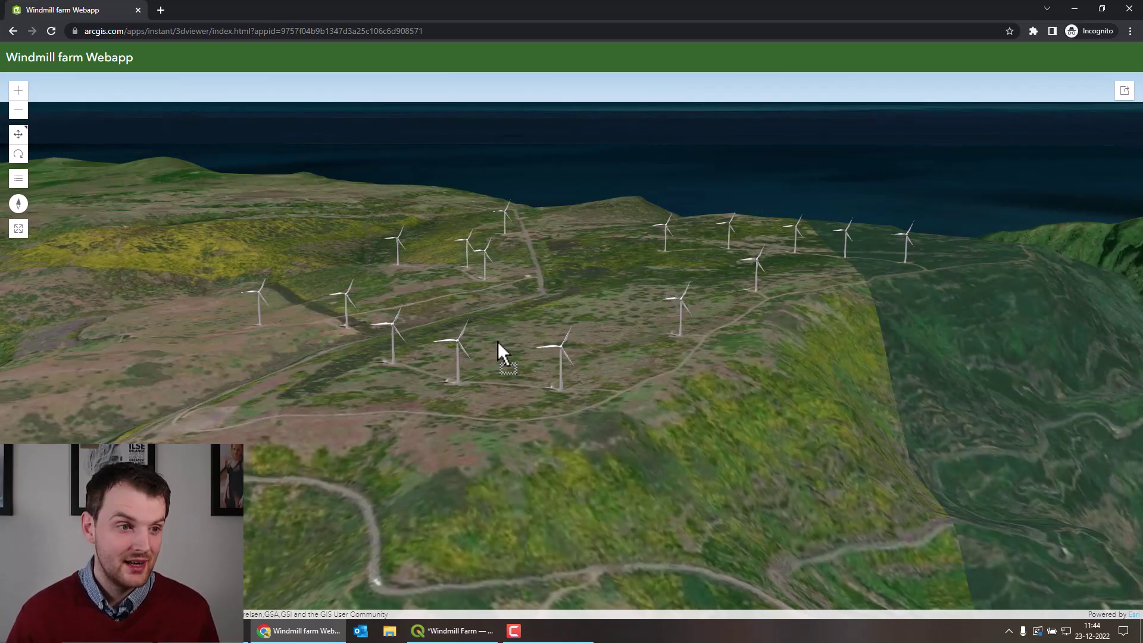
Orbit, zoom and tilt around the mountaintop turbines to view them, the sea and sky.
mouse_move(498, 352)
right_down()
mouse_move(607, 348)
mouse_move(536, 348)
right_up()
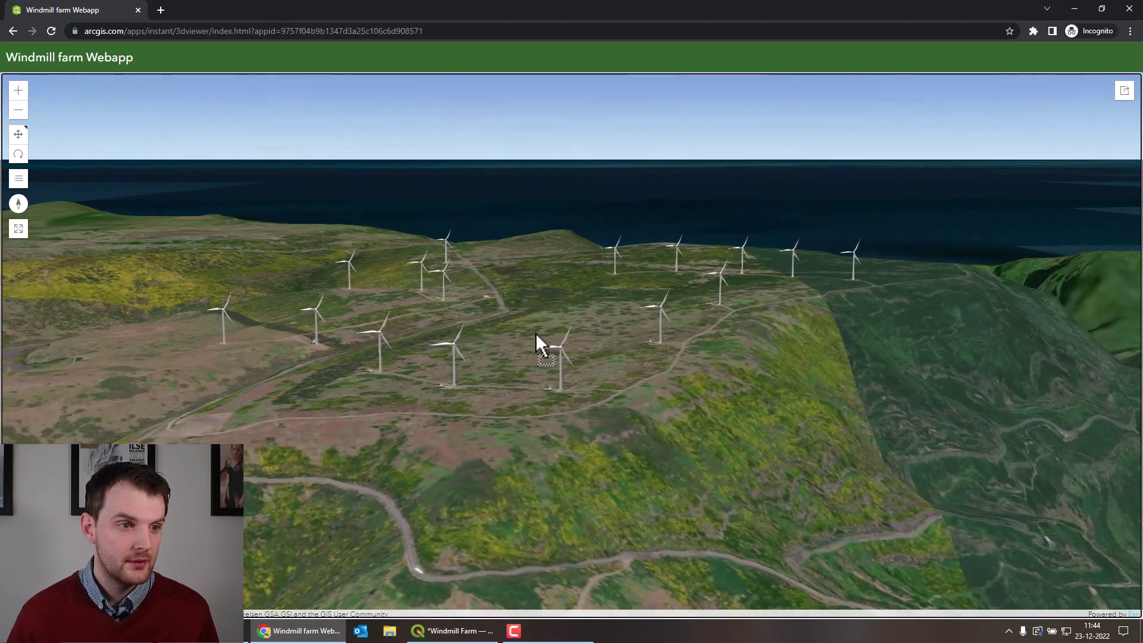
drag(536, 348, 671, 323)
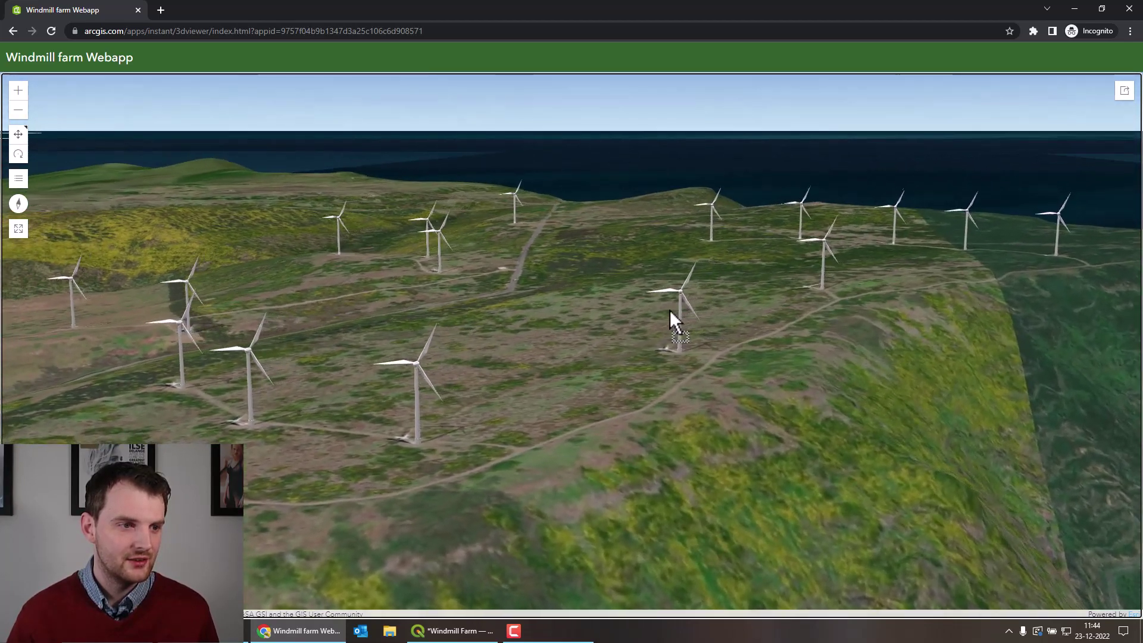
mouse_move(671, 321)
right_down()
mouse_move(554, 338)
mouse_move(677, 338)
right_up()
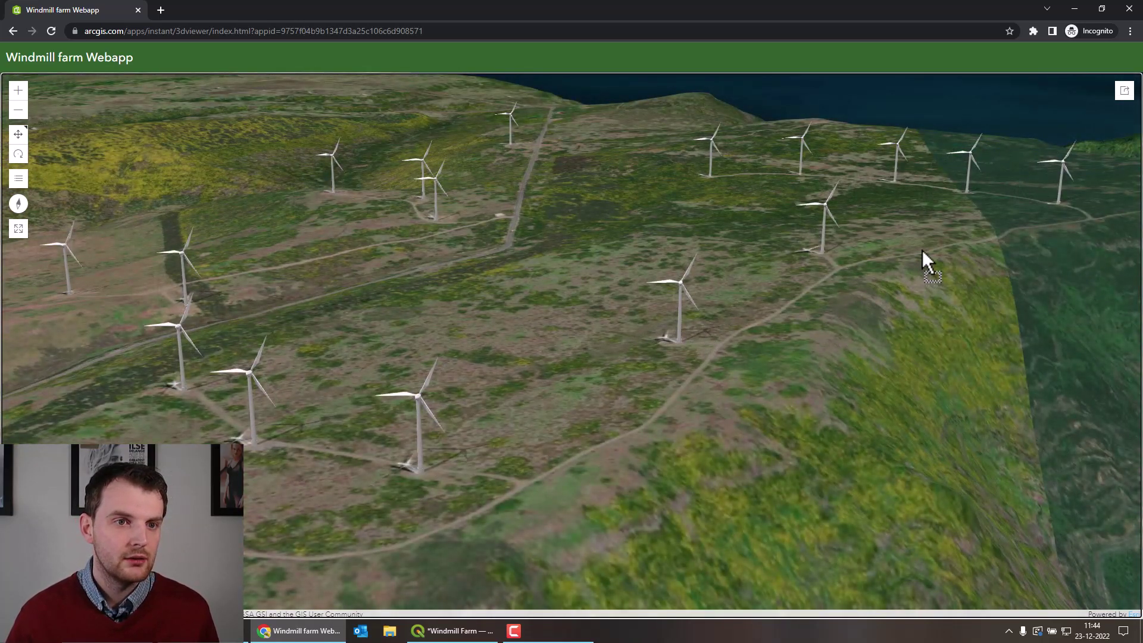
mouse_move(923, 259)
right_down()
mouse_move(761, 277)
mouse_move(775, 285)
mouse_move(644, 284)
mouse_move(849, 286)
right_up()
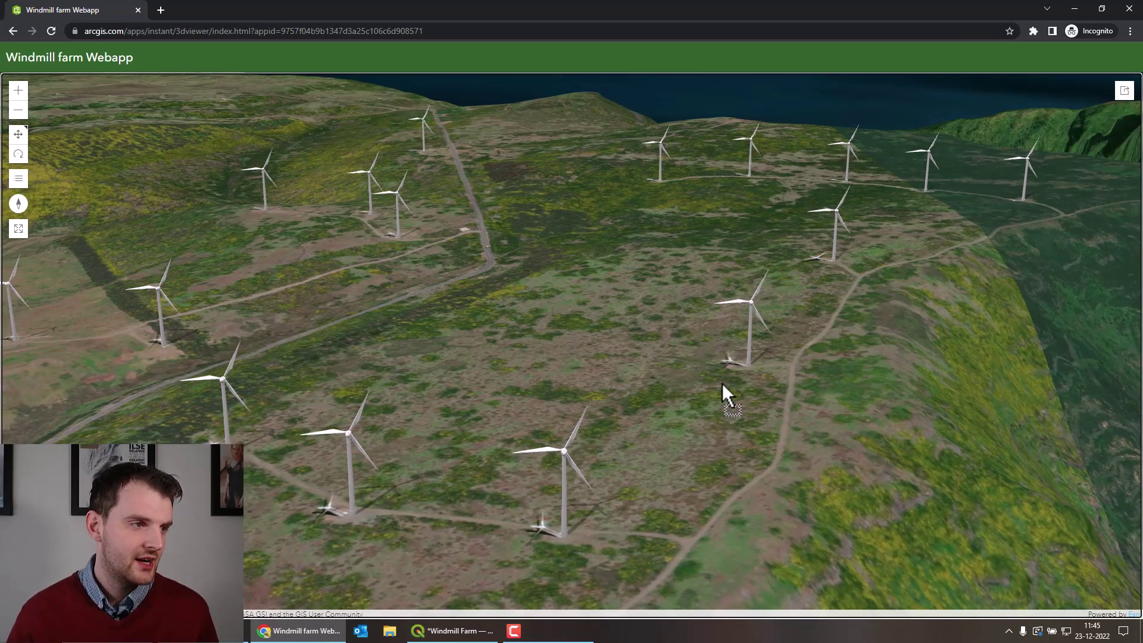
scroll(728, 383, up, 2)
mouse_move(742, 367)
right_down()
mouse_move(757, 359)
mouse_move(764, 369)
mouse_move(703, 365)
mouse_move(710, 348)
mouse_move(743, 339)
right_up()
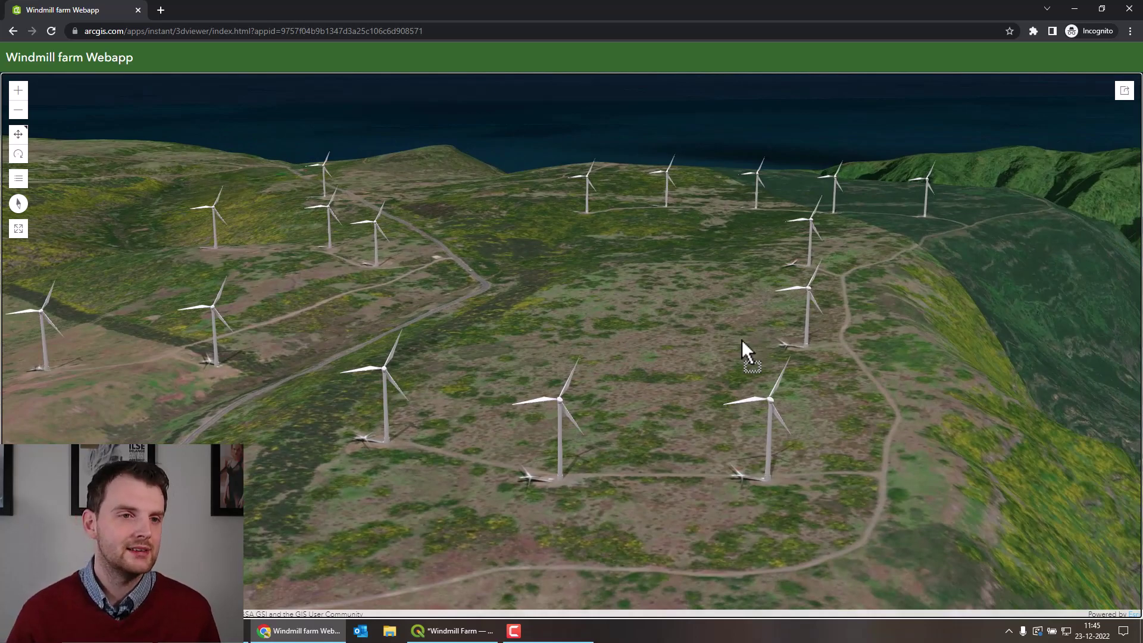
right_drag(821, 329, 779, 328)
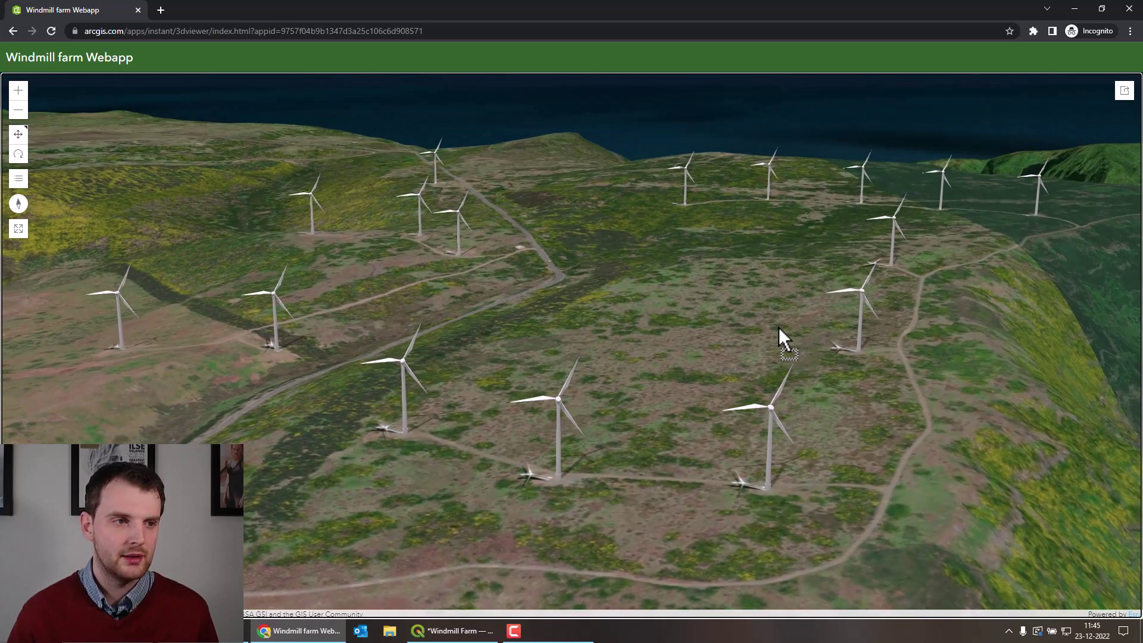